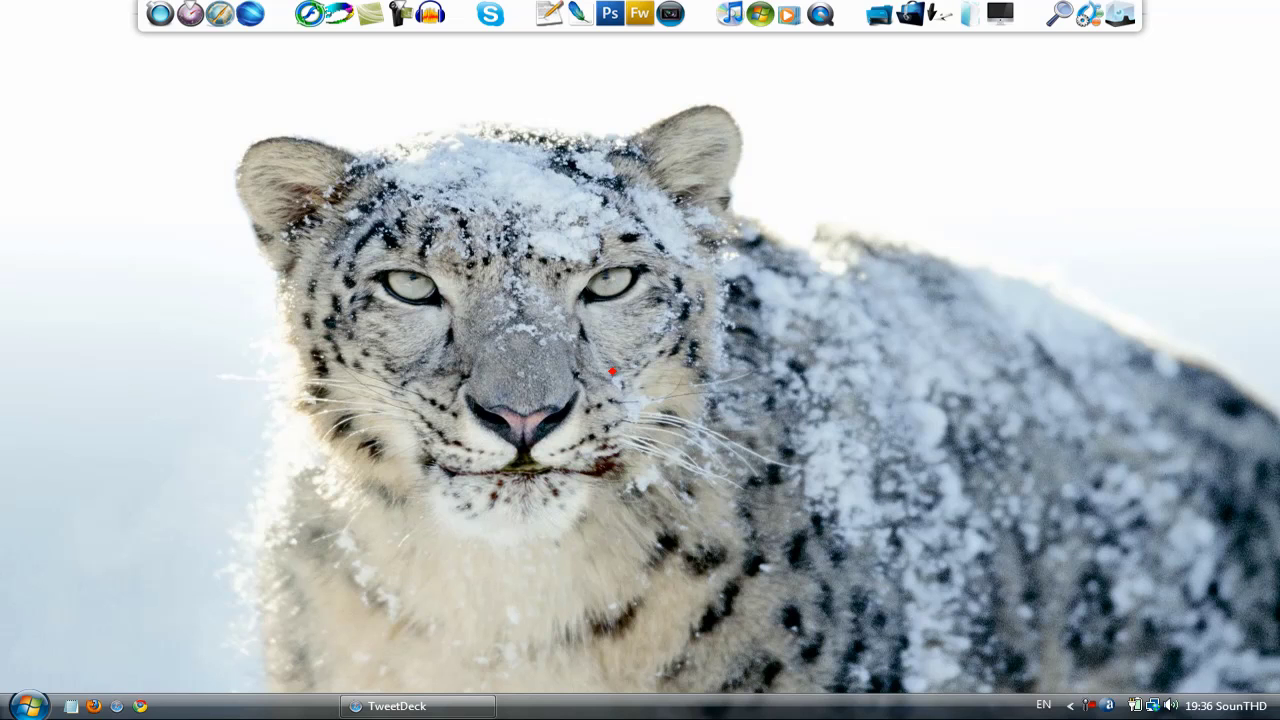
# - Switch to the browser on tweetdeck.com and go to the Desktop page offering TweetDeck 0.33.3
pyautogui.click(418, 706)
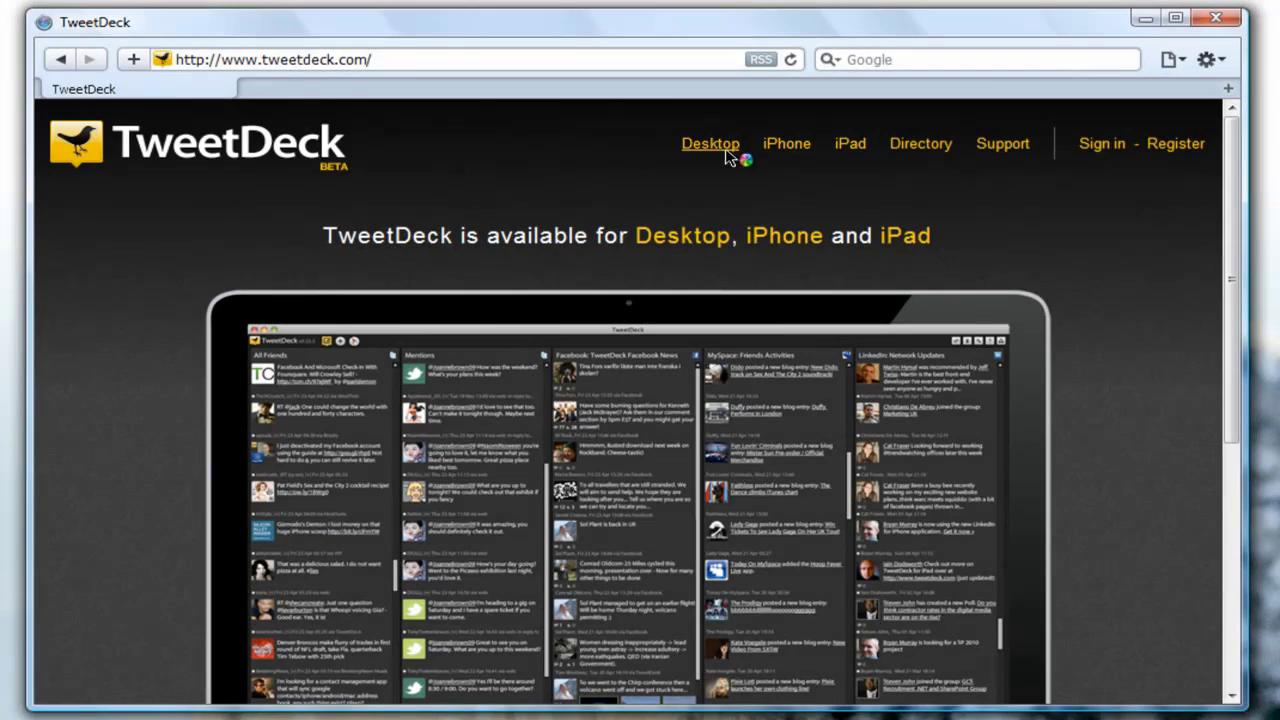
pyautogui.click(710, 143)
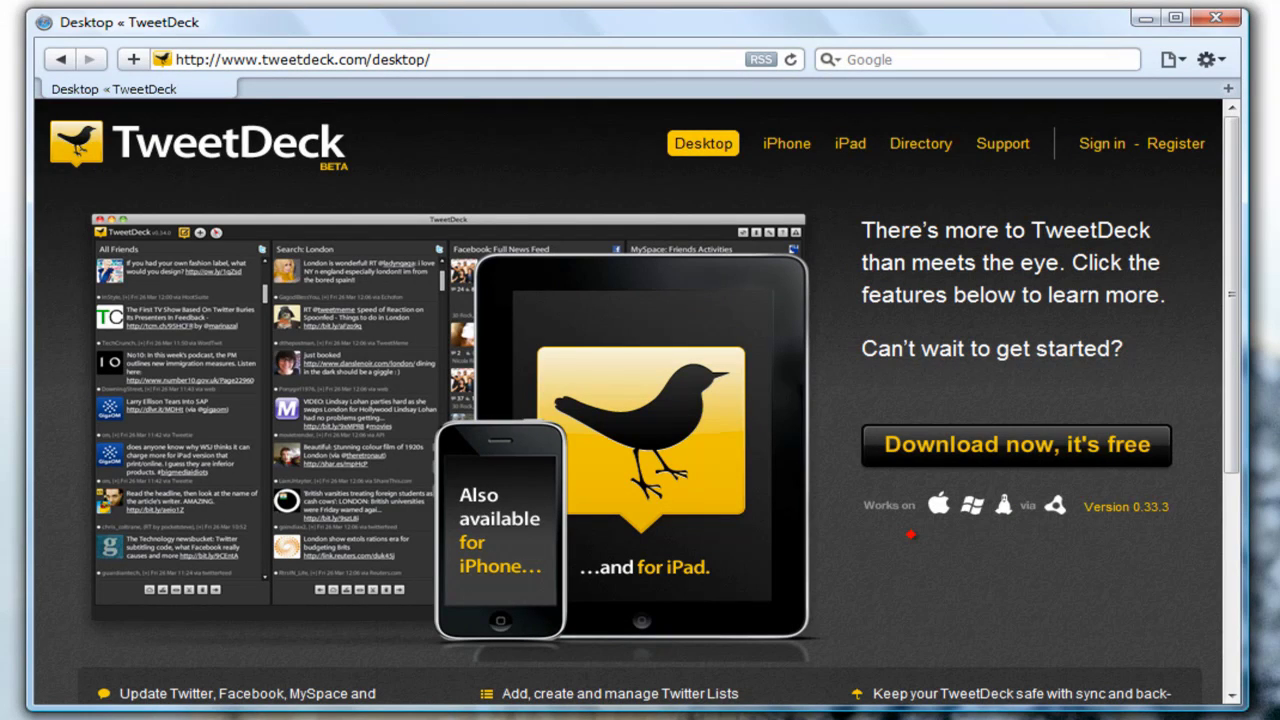
# - Download and run the TweetDeck installer, install it through Adobe AIR, and minimize the browser
pyautogui.click(912, 448)
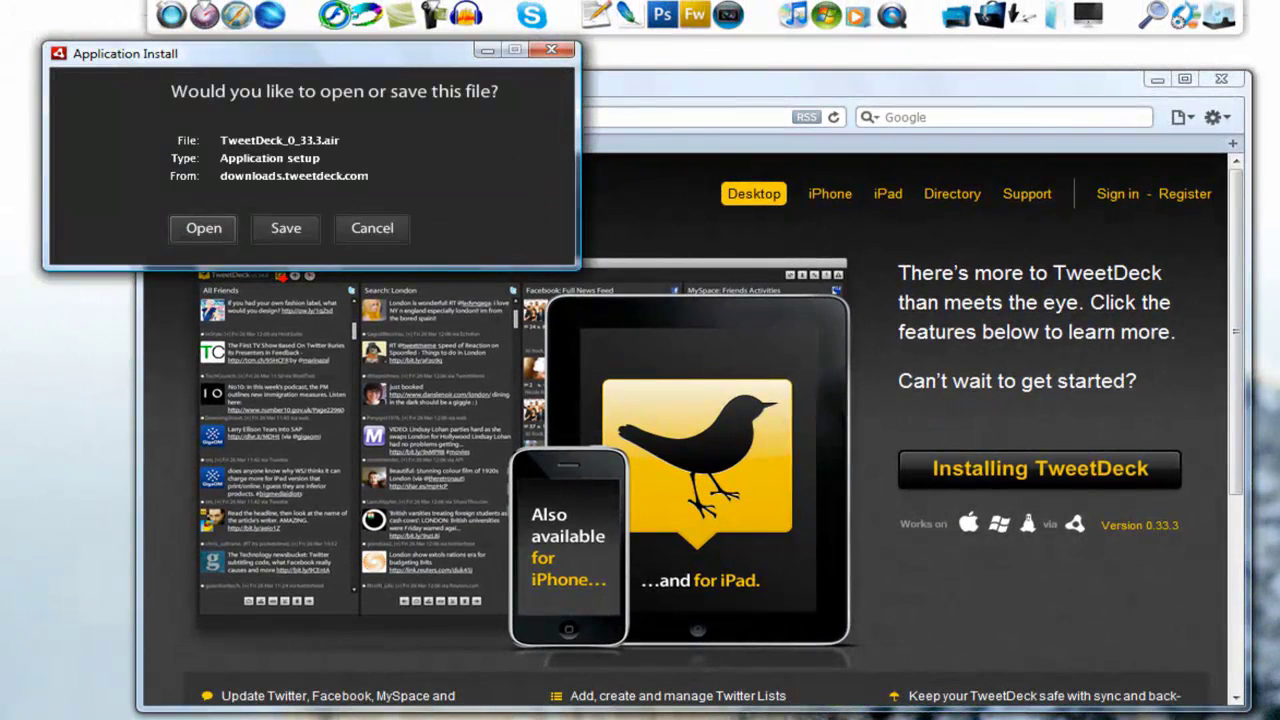
pyautogui.click(197, 223)
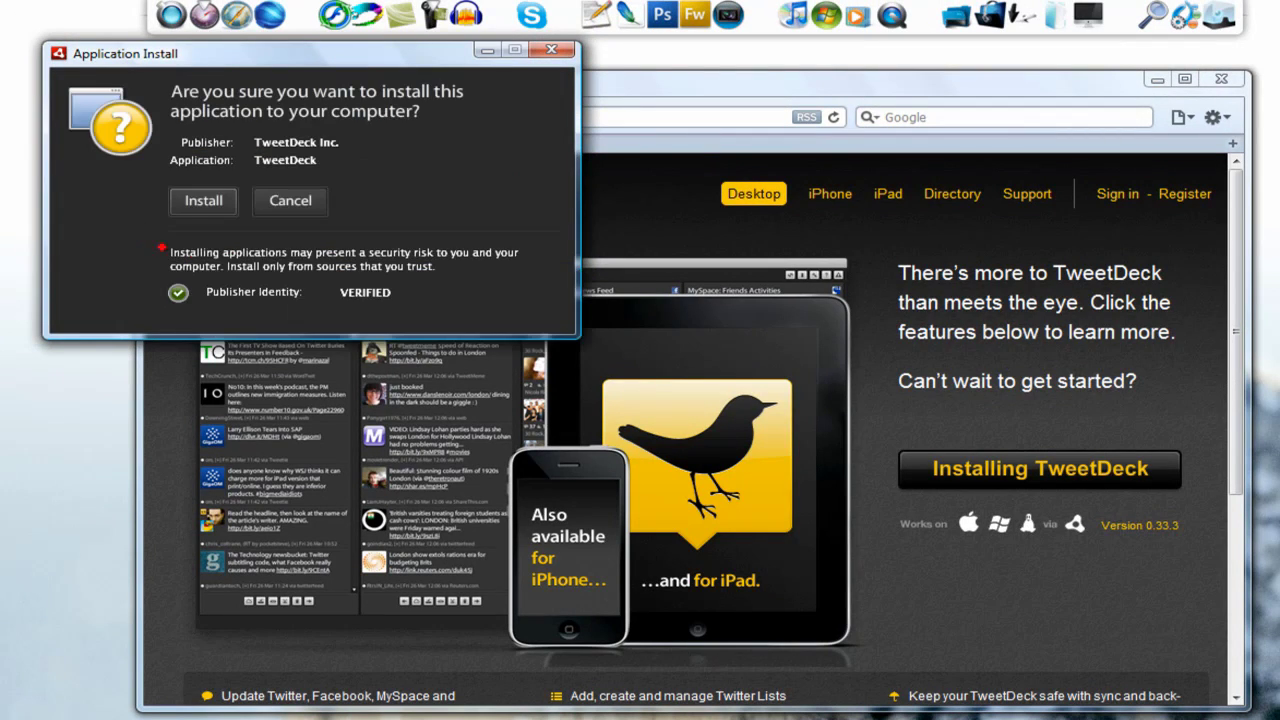
pyautogui.click(190, 211)
pyautogui.click(213, 379)
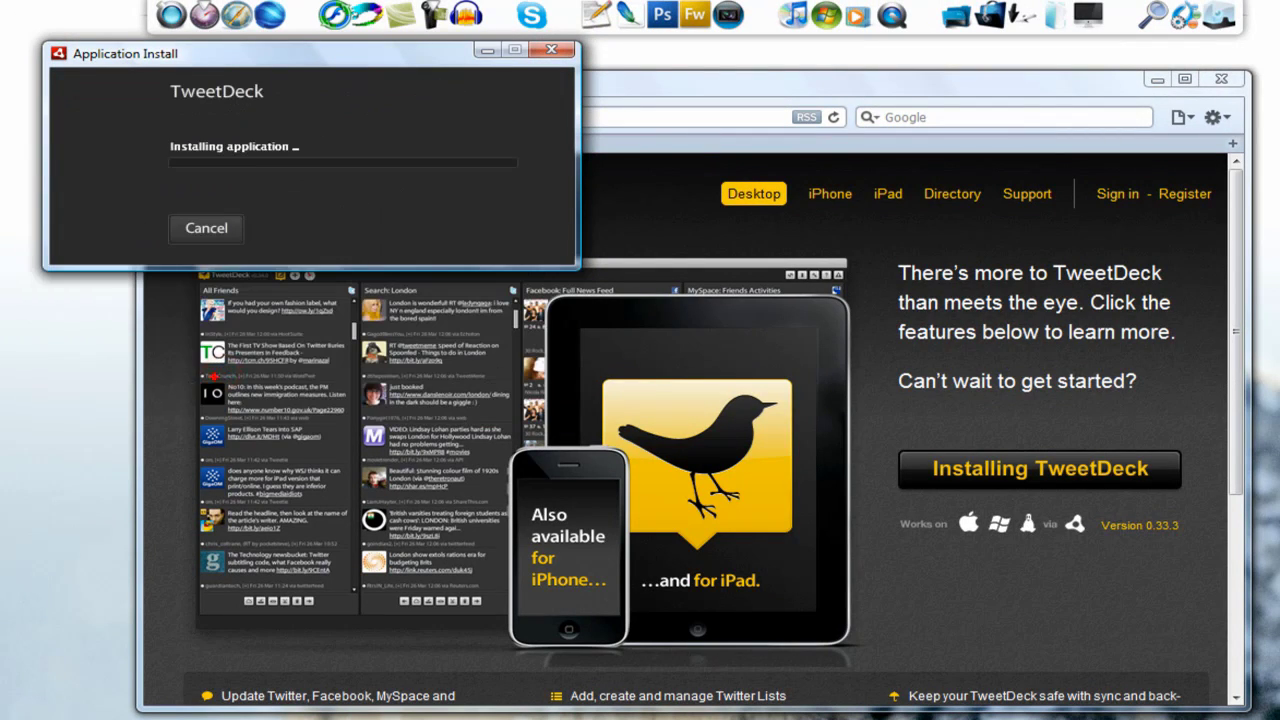
pyautogui.click(1156, 78)
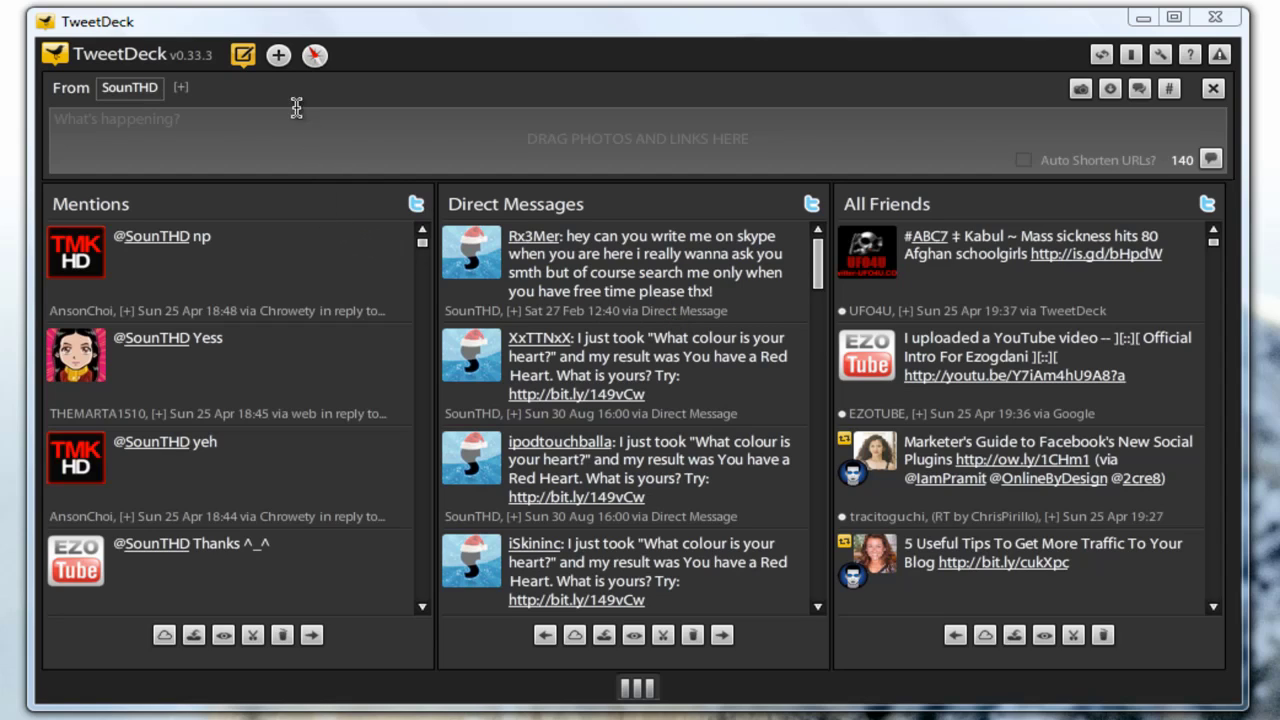
# - Tweet 'testing tweetdeck' from the Compose Update box
pyautogui.click(236, 55)
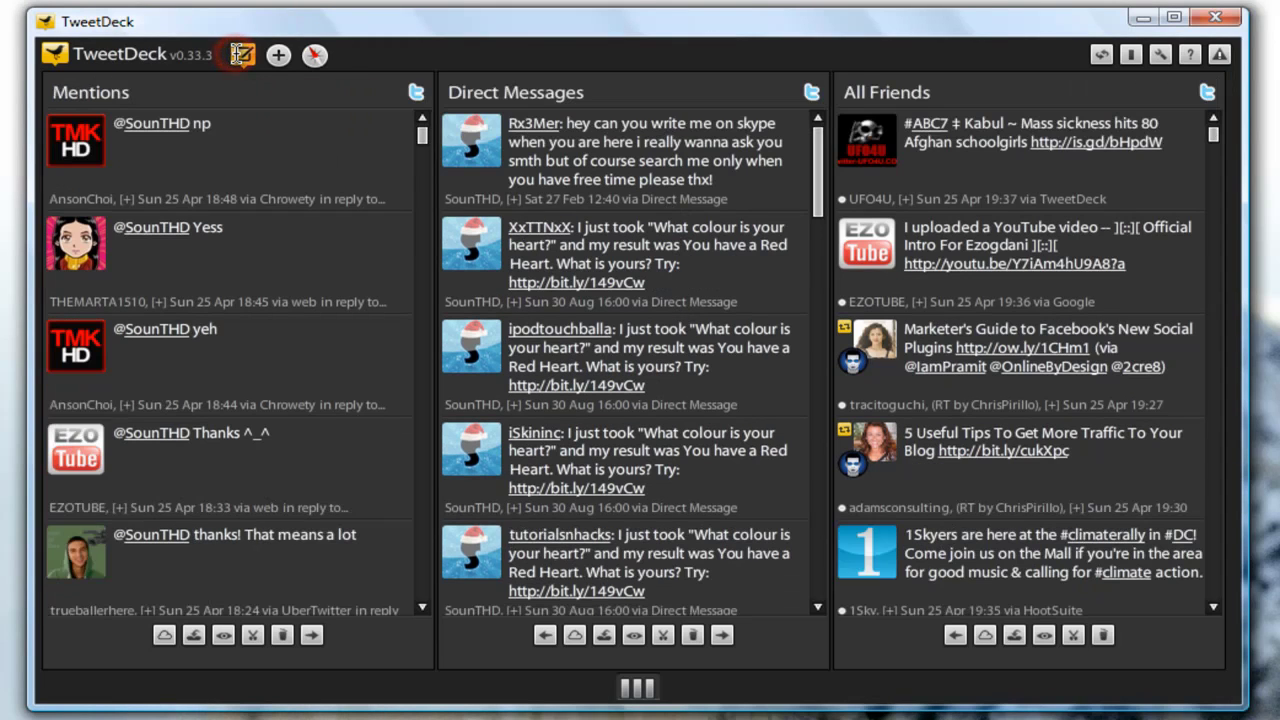
pyautogui.click(241, 55)
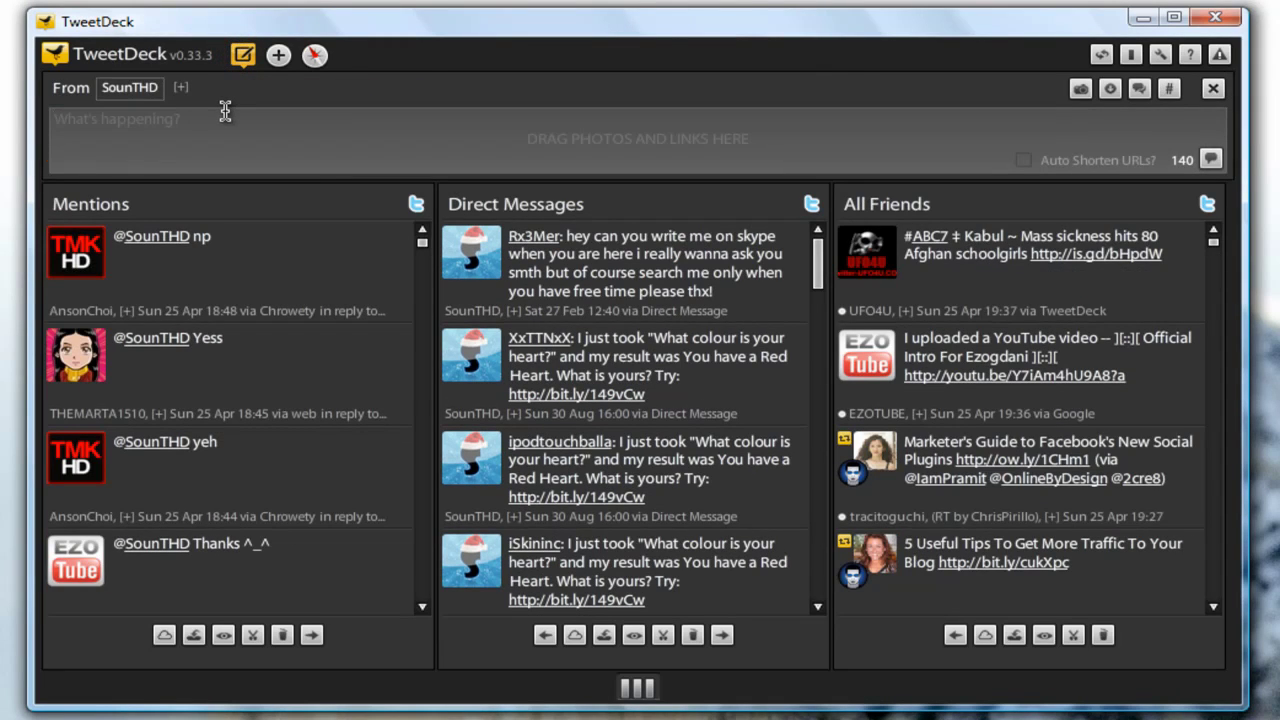
pyautogui.write('testing ')
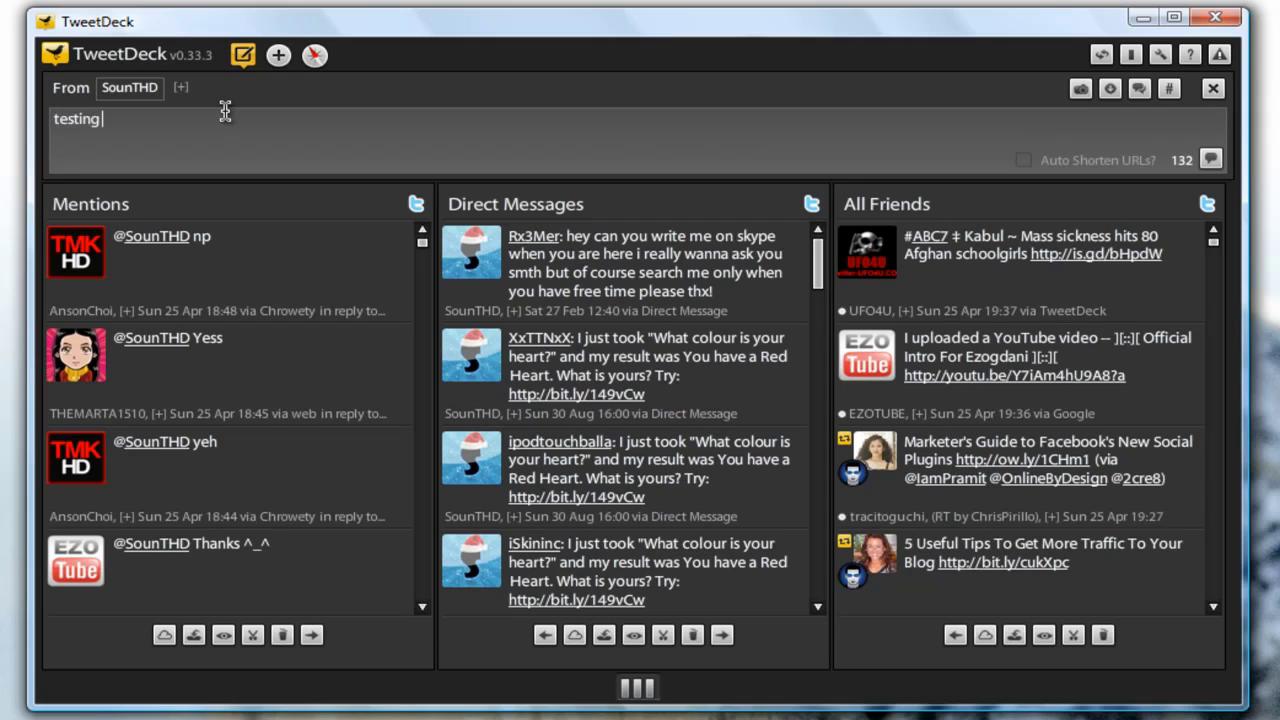
pyautogui.write('tweetdeck')
pyautogui.press('Return')
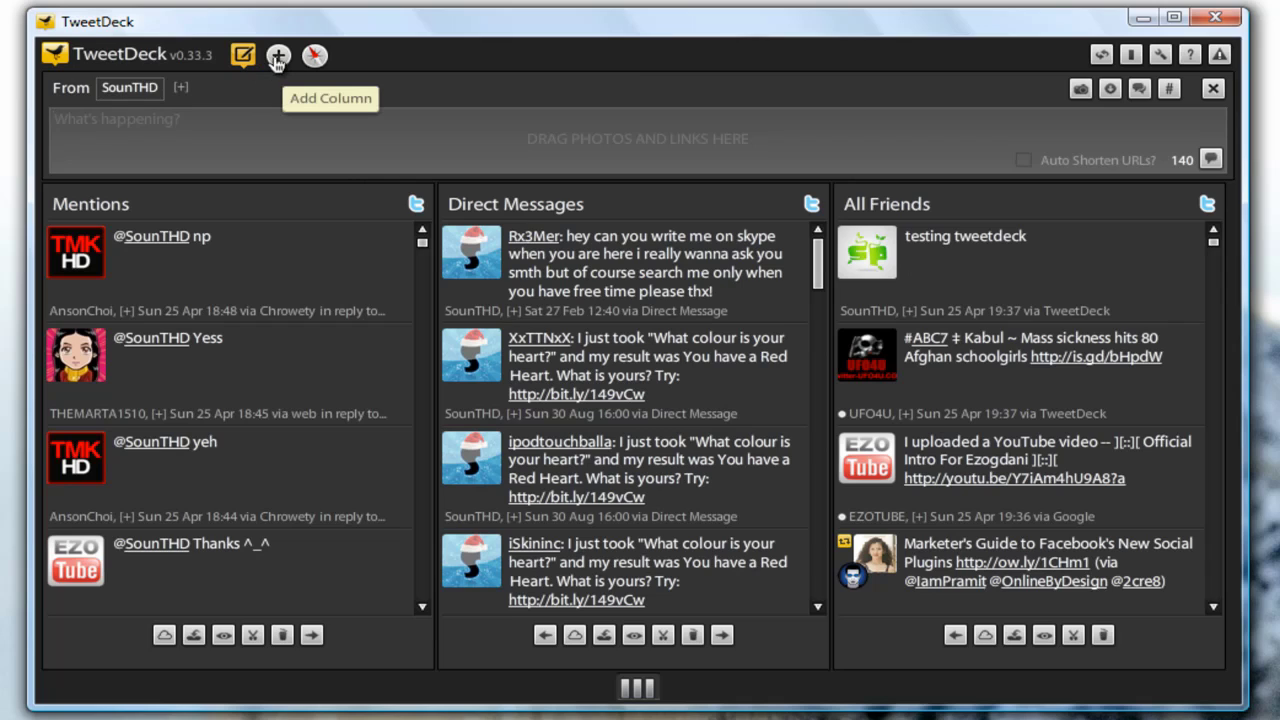
pyautogui.click(278, 57)
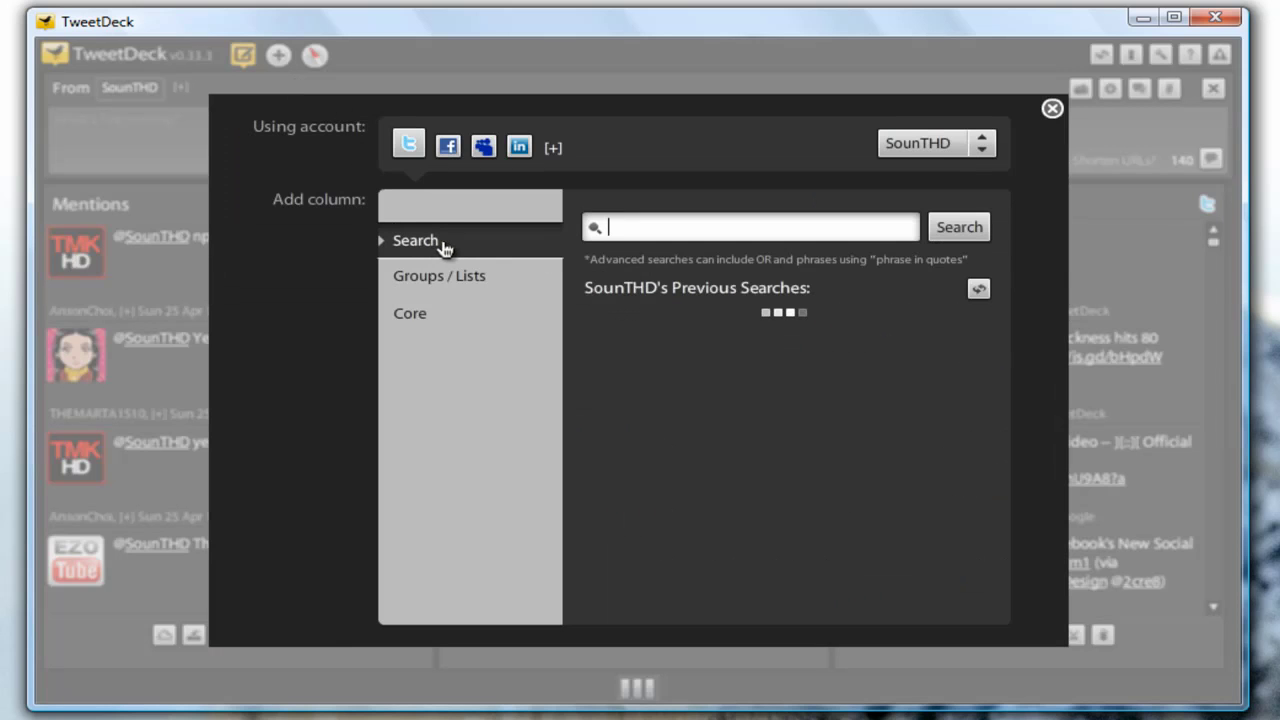
pyautogui.click(449, 277)
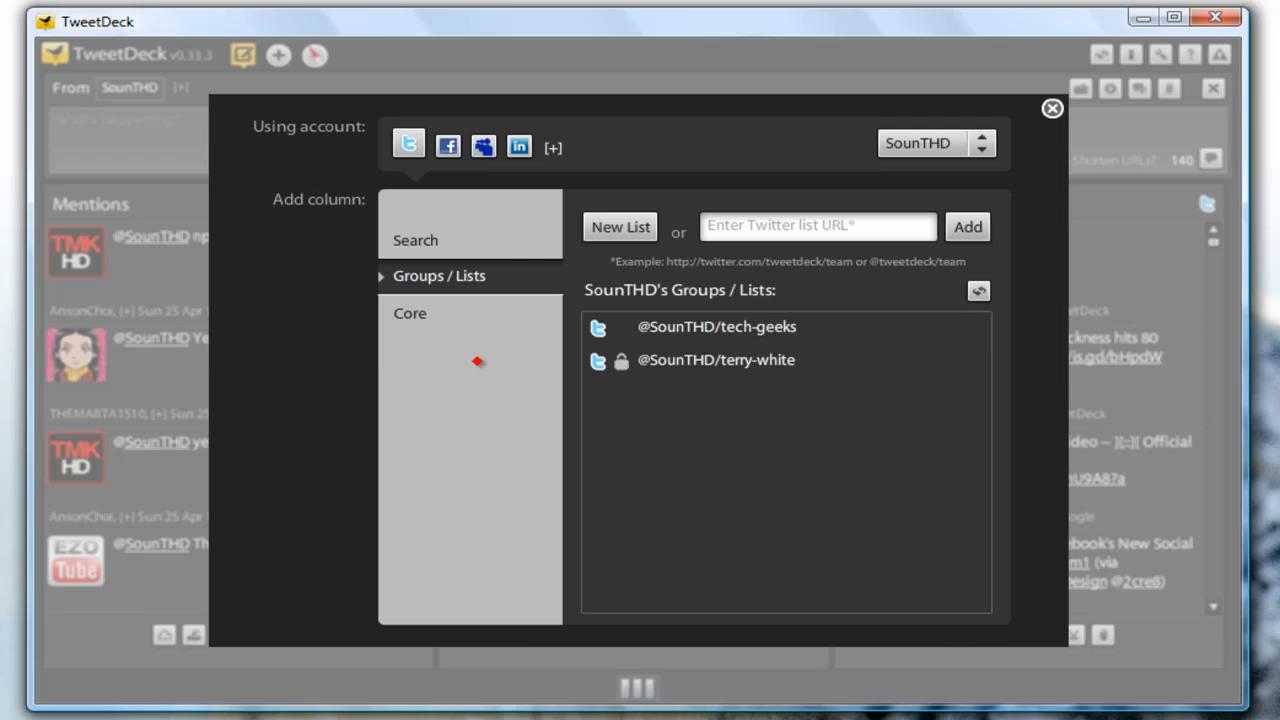
pyautogui.click(466, 312)
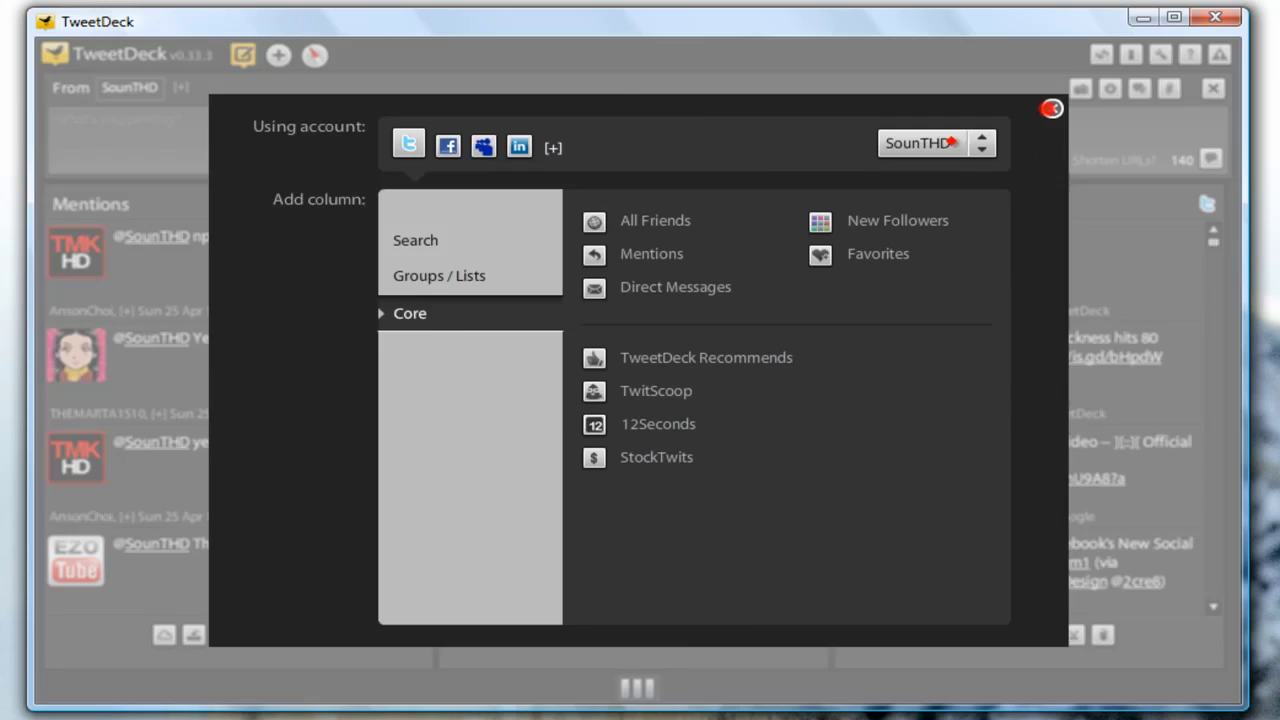
pyautogui.click(1051, 108)
pyautogui.moveTo(325, 202)
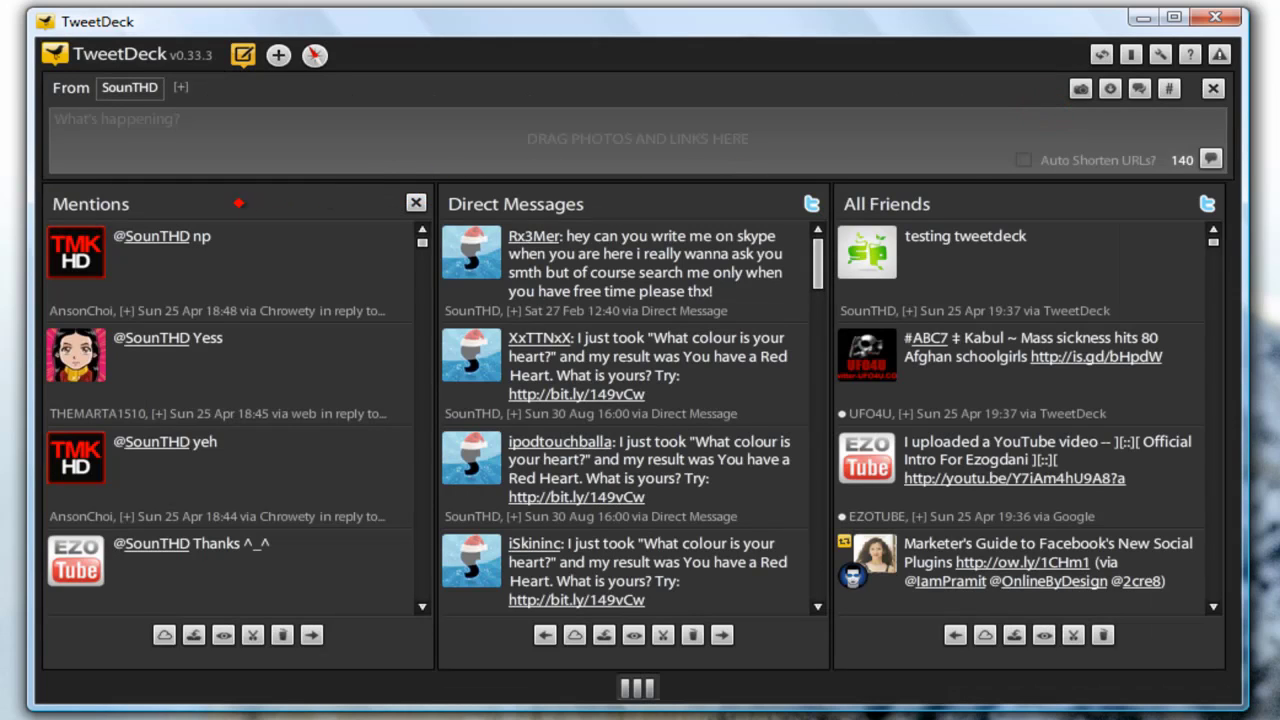
pyautogui.moveTo(891, 201)
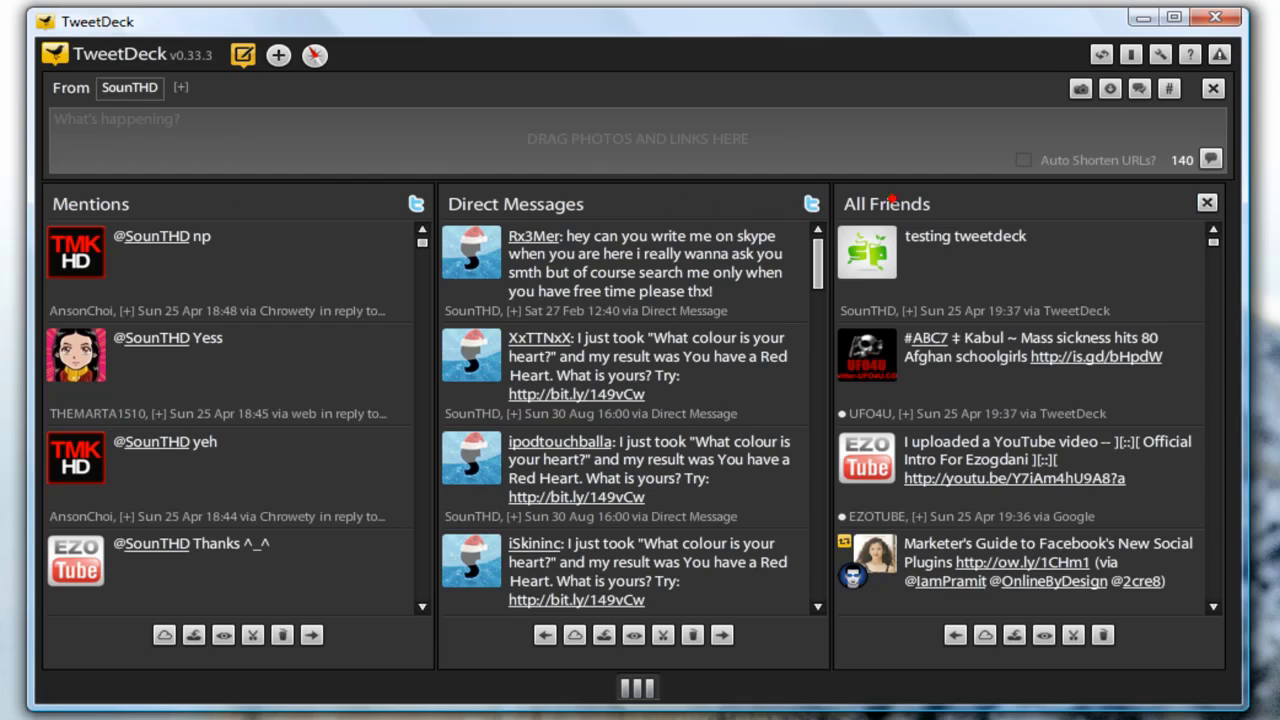
pyautogui.moveTo(144, 204)
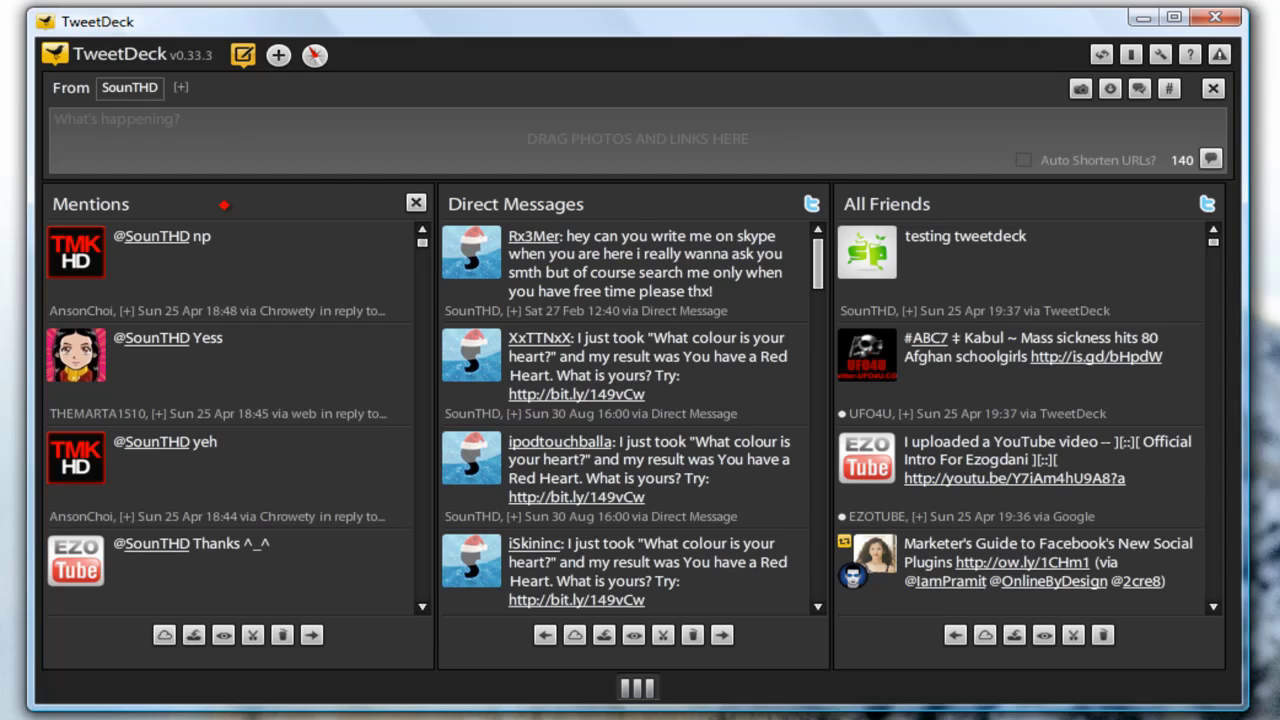
pyautogui.moveTo(582, 205)
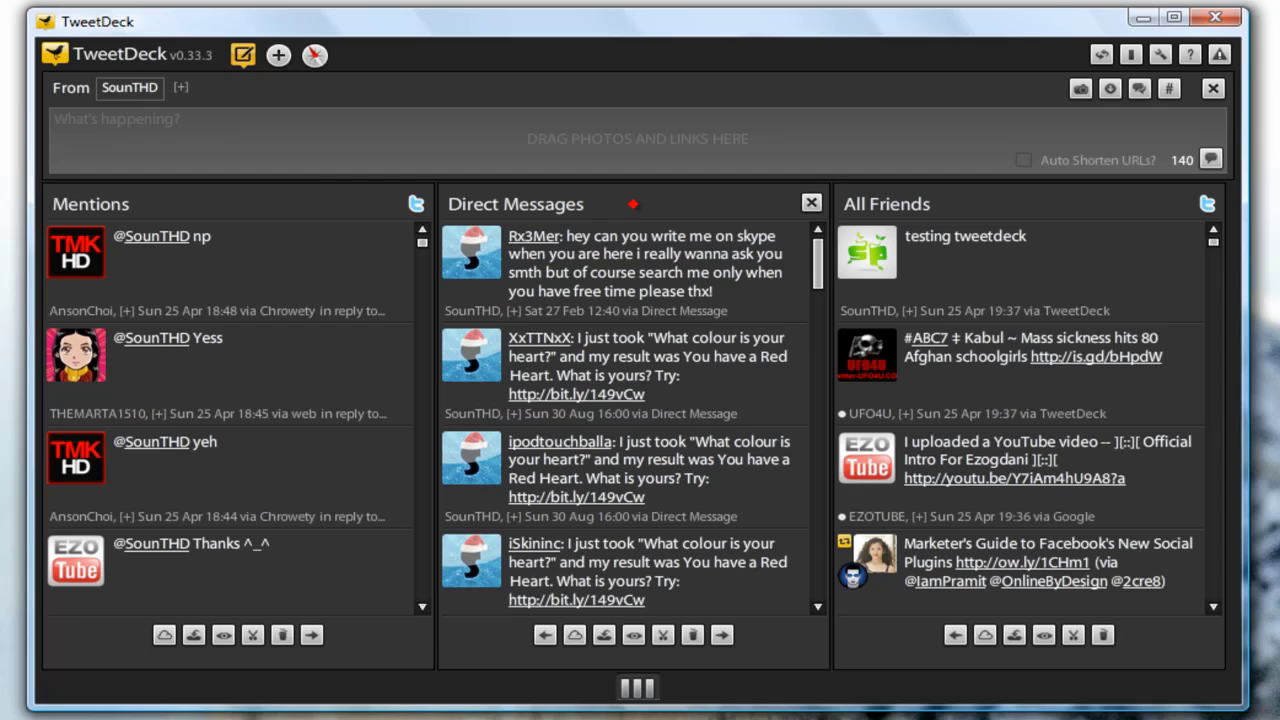
pyautogui.moveTo(1045, 199)
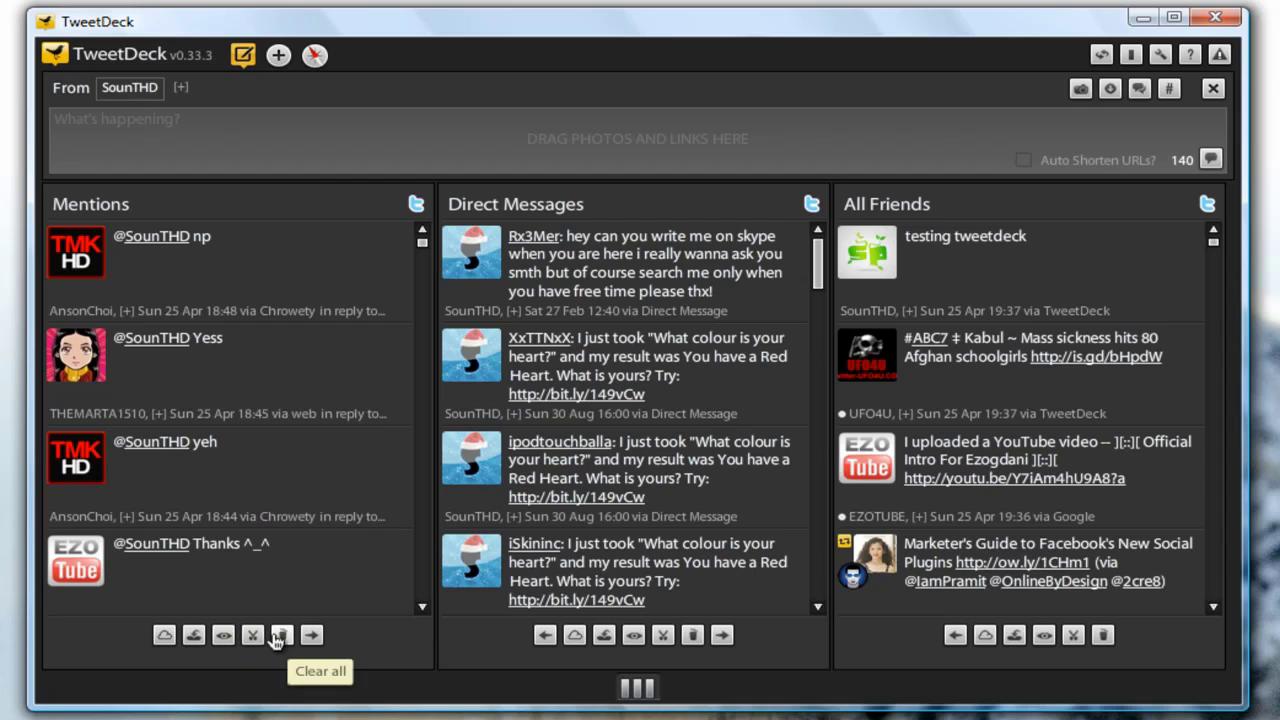
# - Reorder the columns to All Friends, Mentions, Direct Messages with the move-column arrows
pyautogui.click(309, 635)
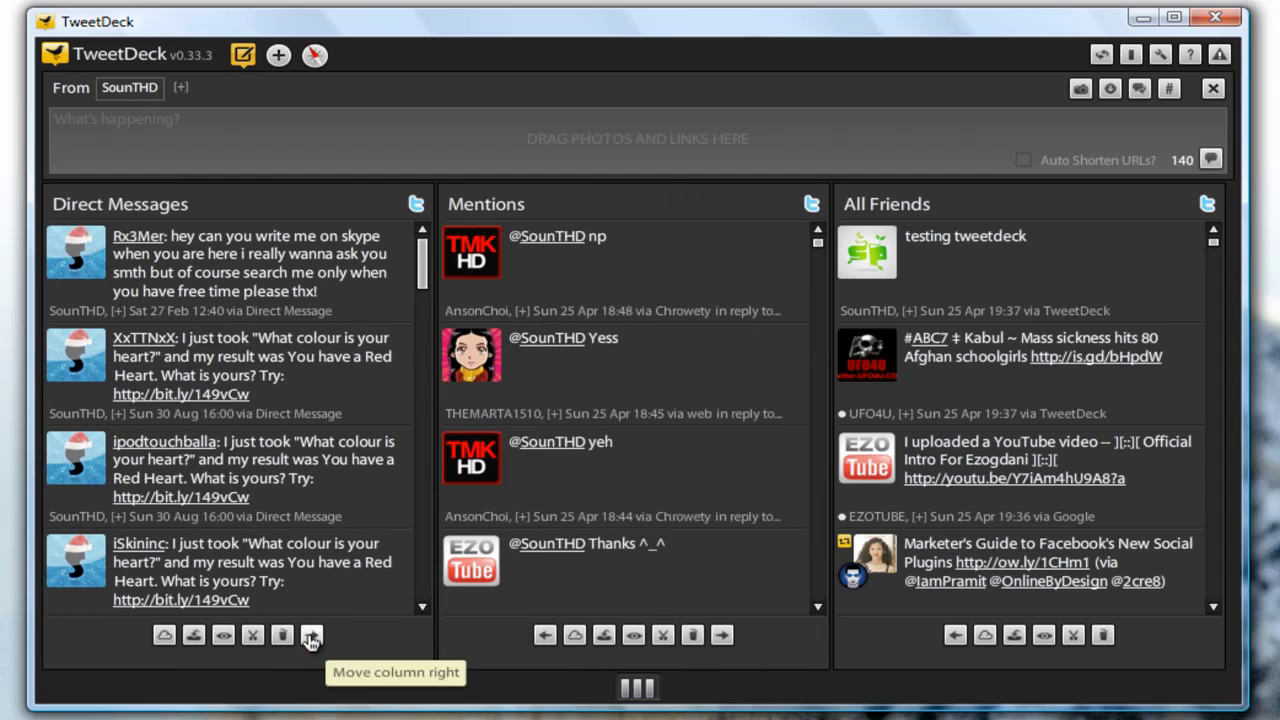
pyautogui.click(545, 635)
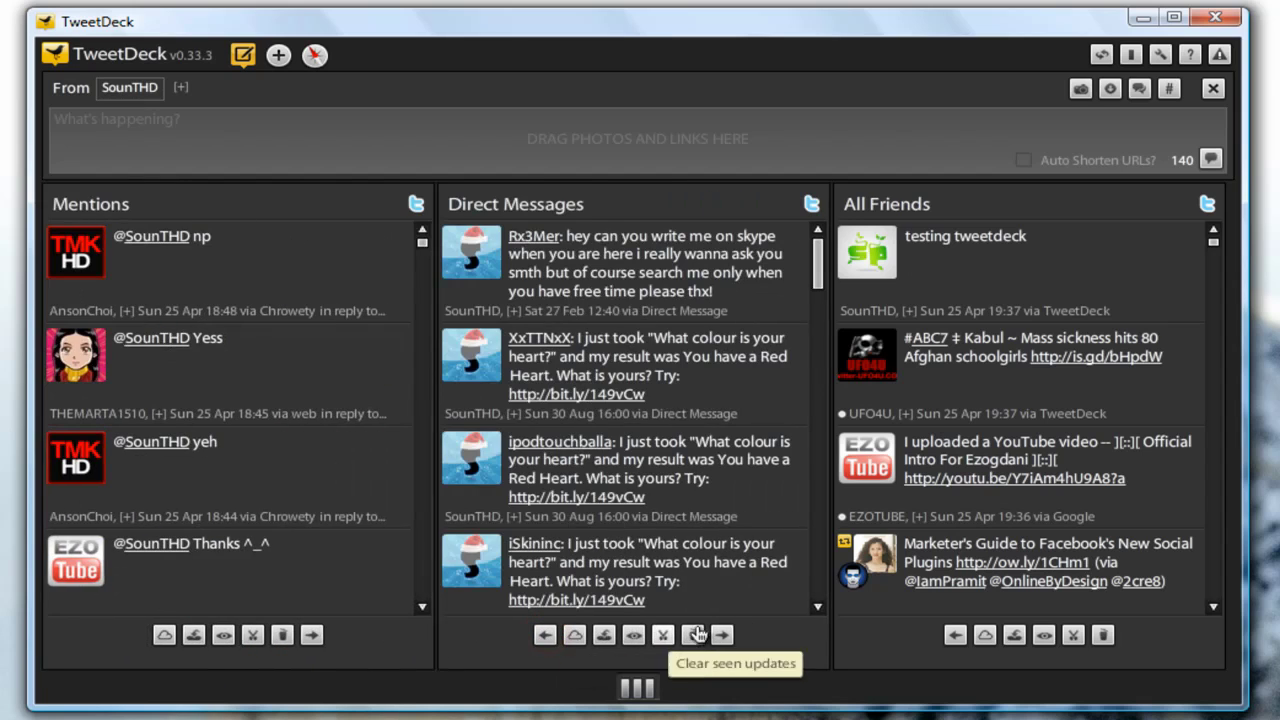
pyautogui.click(722, 636)
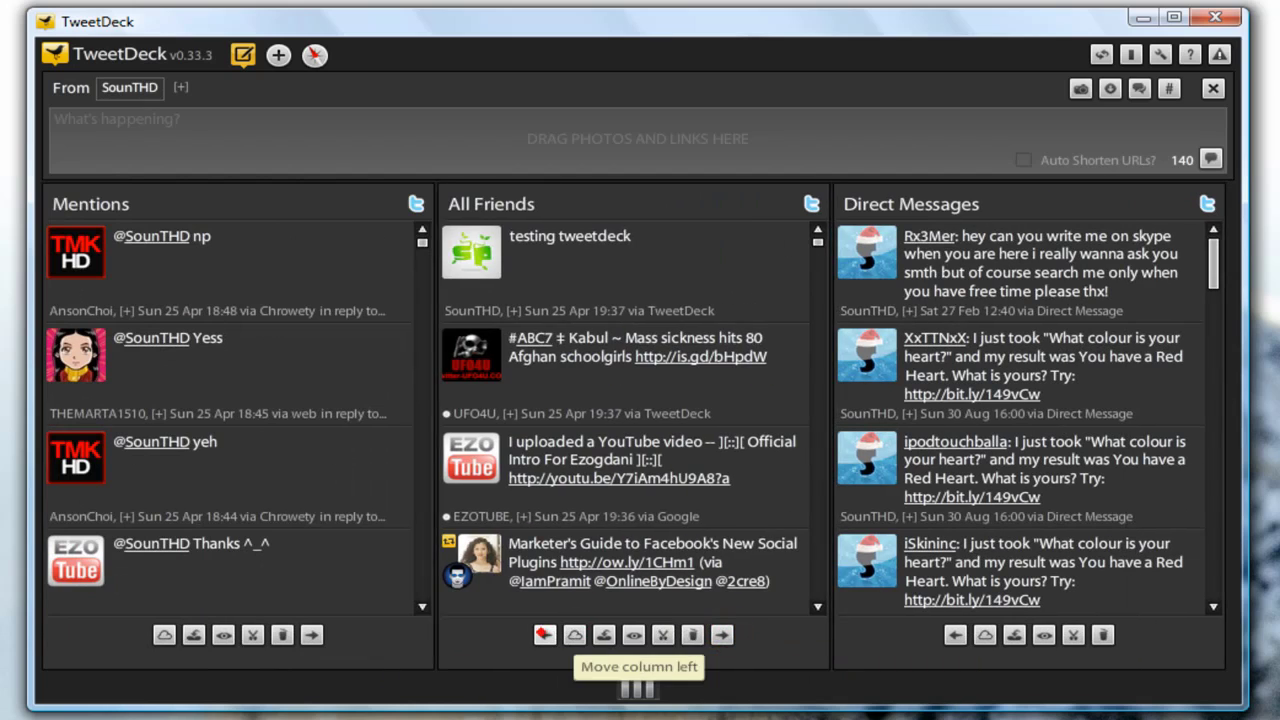
pyautogui.click(541, 633)
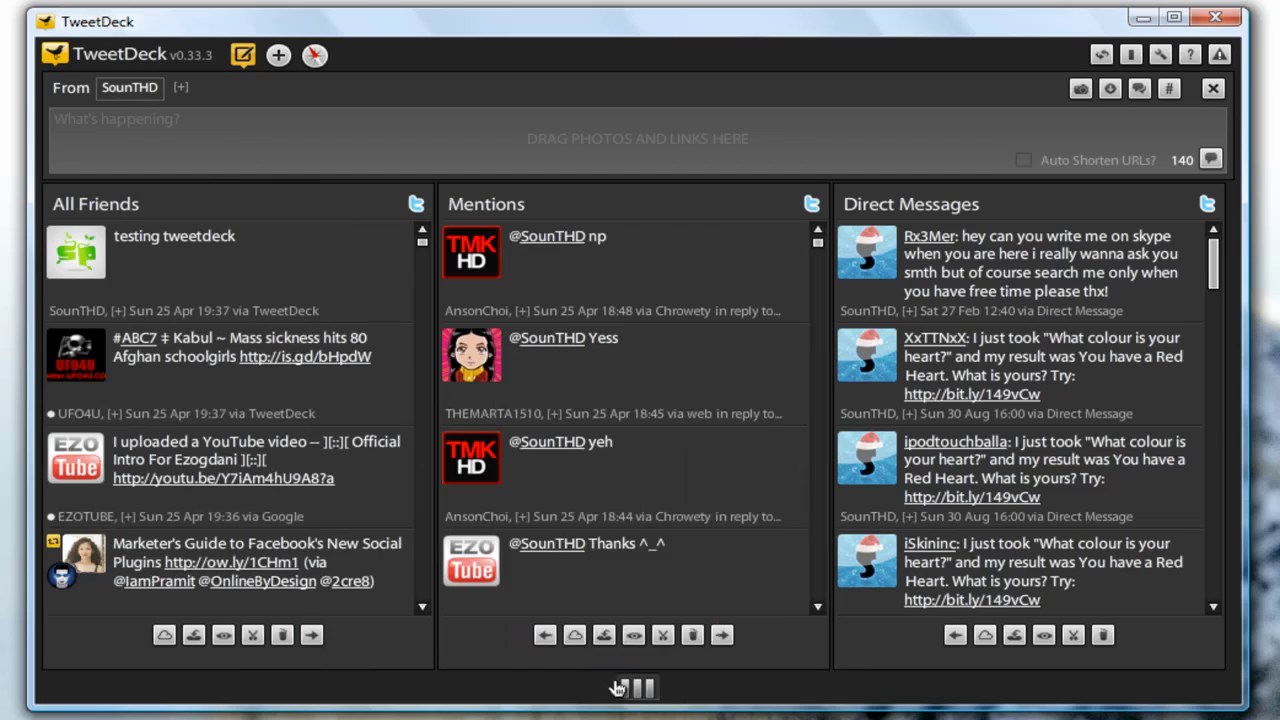
pyautogui.moveTo(632, 690)
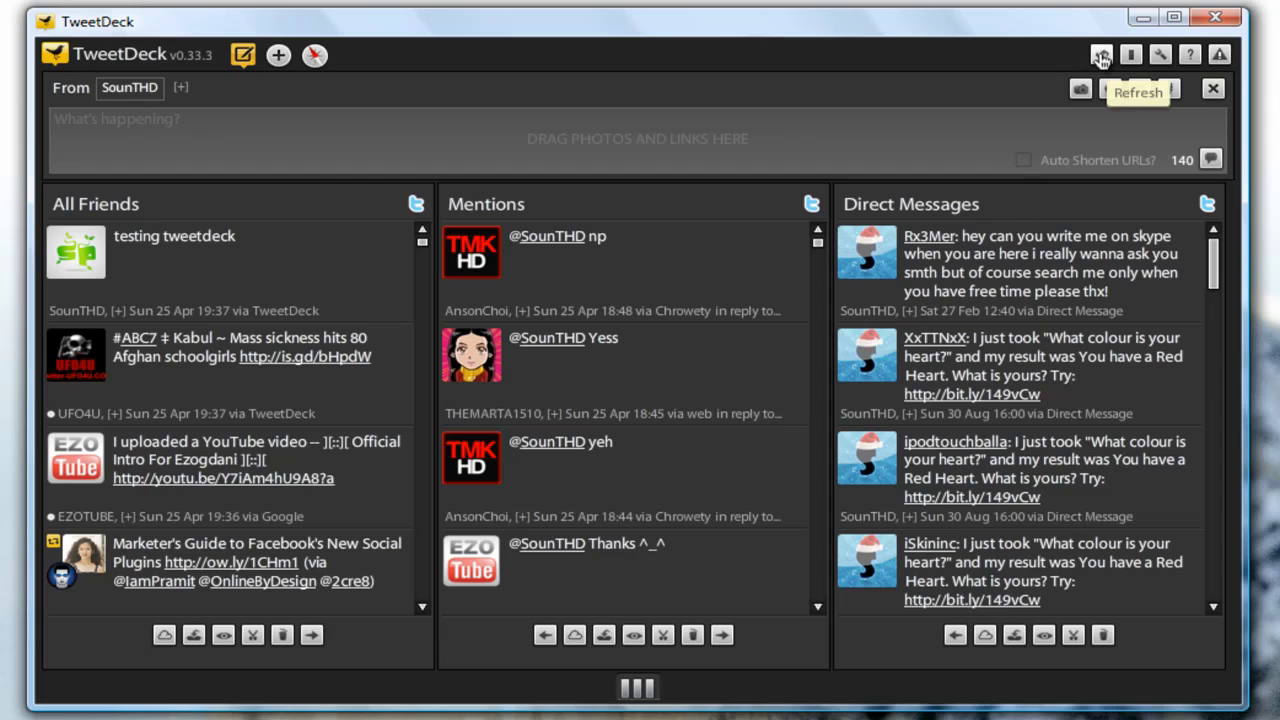
# - Refresh the columns, try single-column view, then widen the window back to three columns
pyautogui.click(1101, 56)
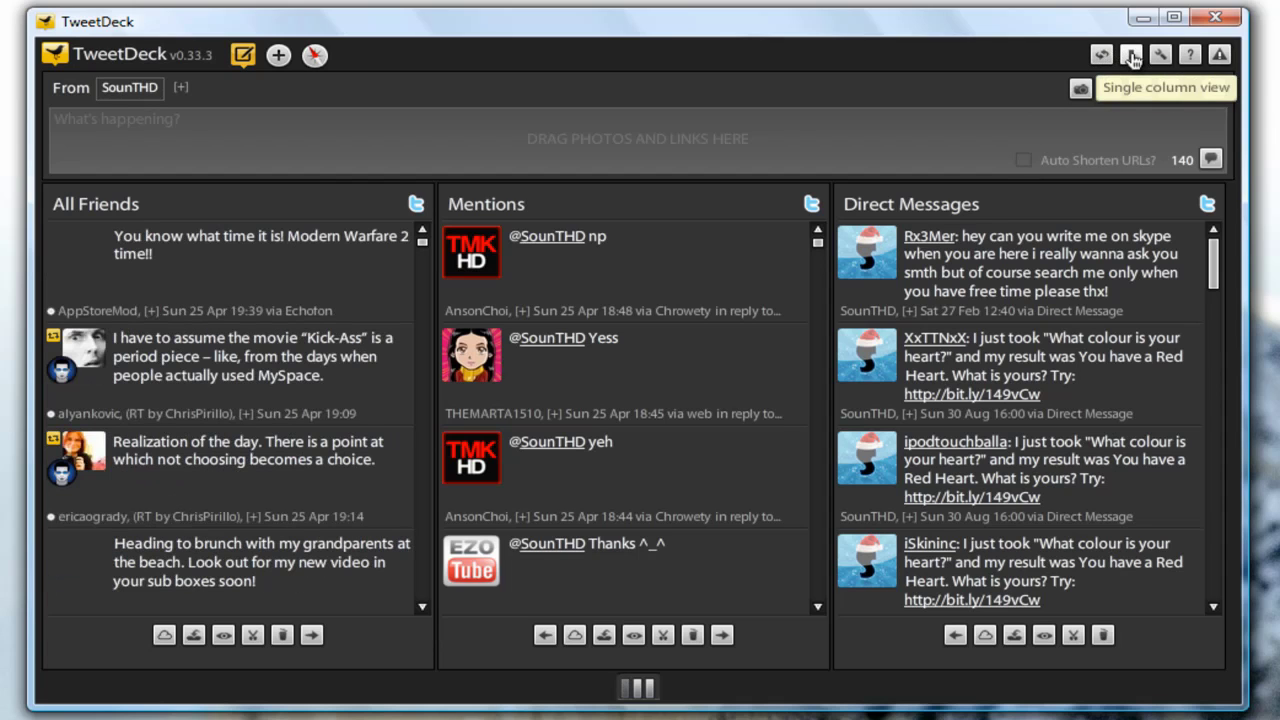
pyautogui.click(1131, 56)
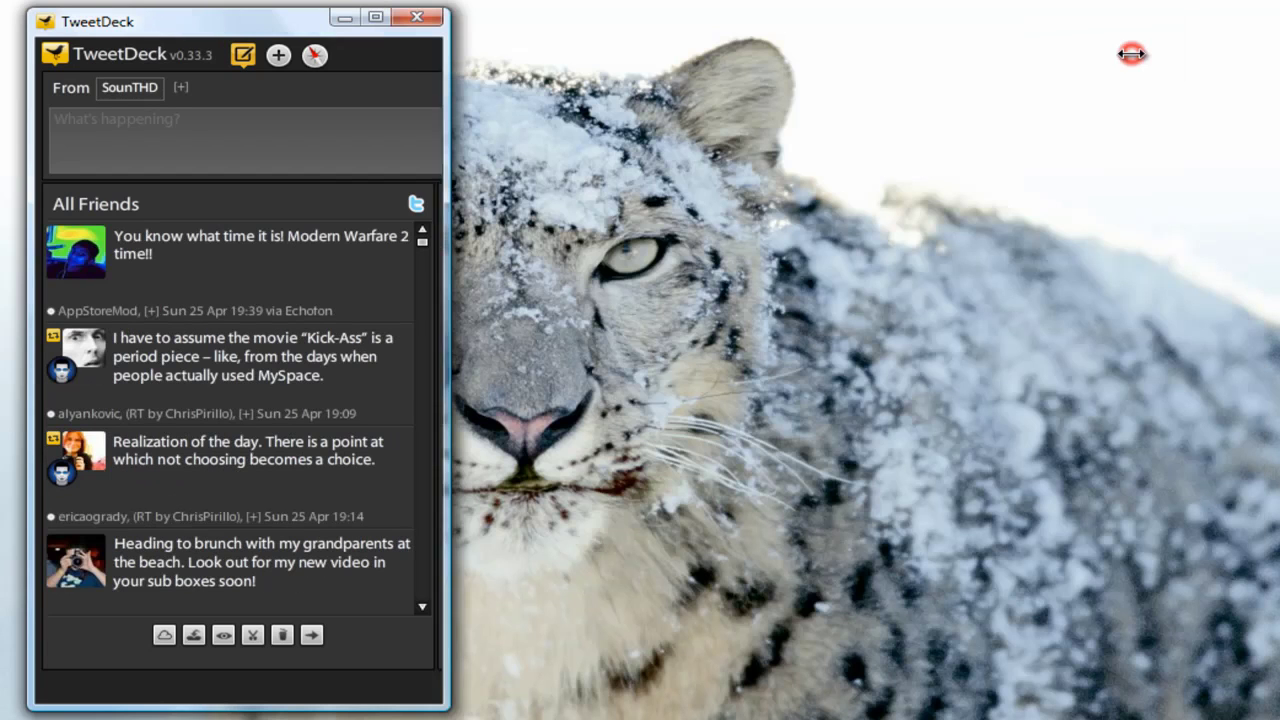
pyautogui.moveTo(452, 144); pyautogui.dragTo(1232, 138)
# - Open TweetDeck Settings on the Twitter category with its tweet and retweet options
pyautogui.click(1143, 55)
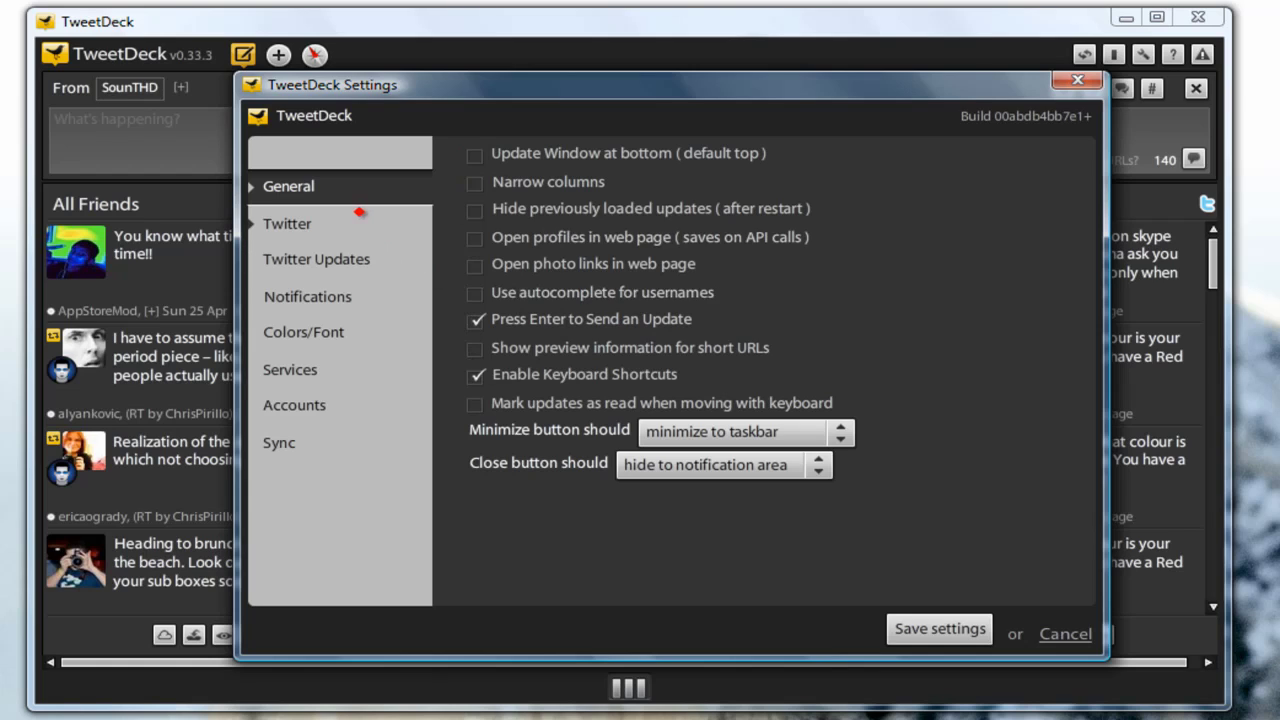
pyautogui.click(358, 214)
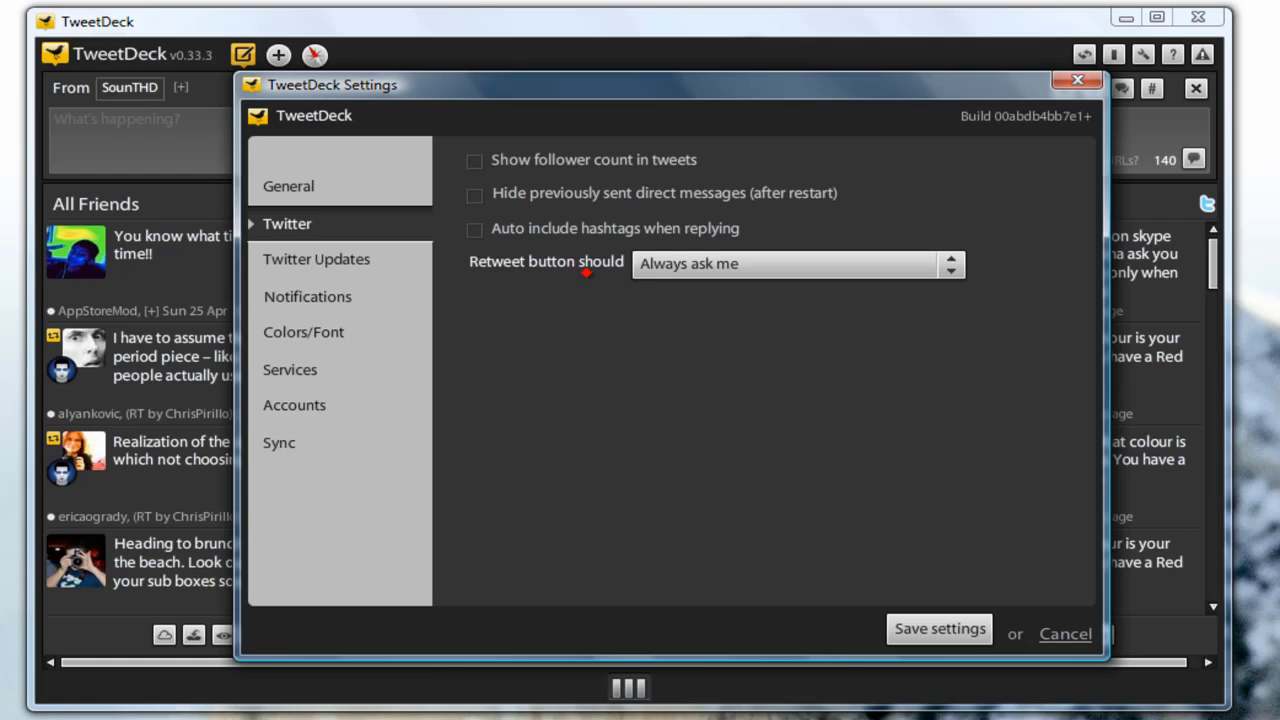
# - Show the Twitter Updates page with per-column API usage totalling 78%
pyautogui.click(370, 264)
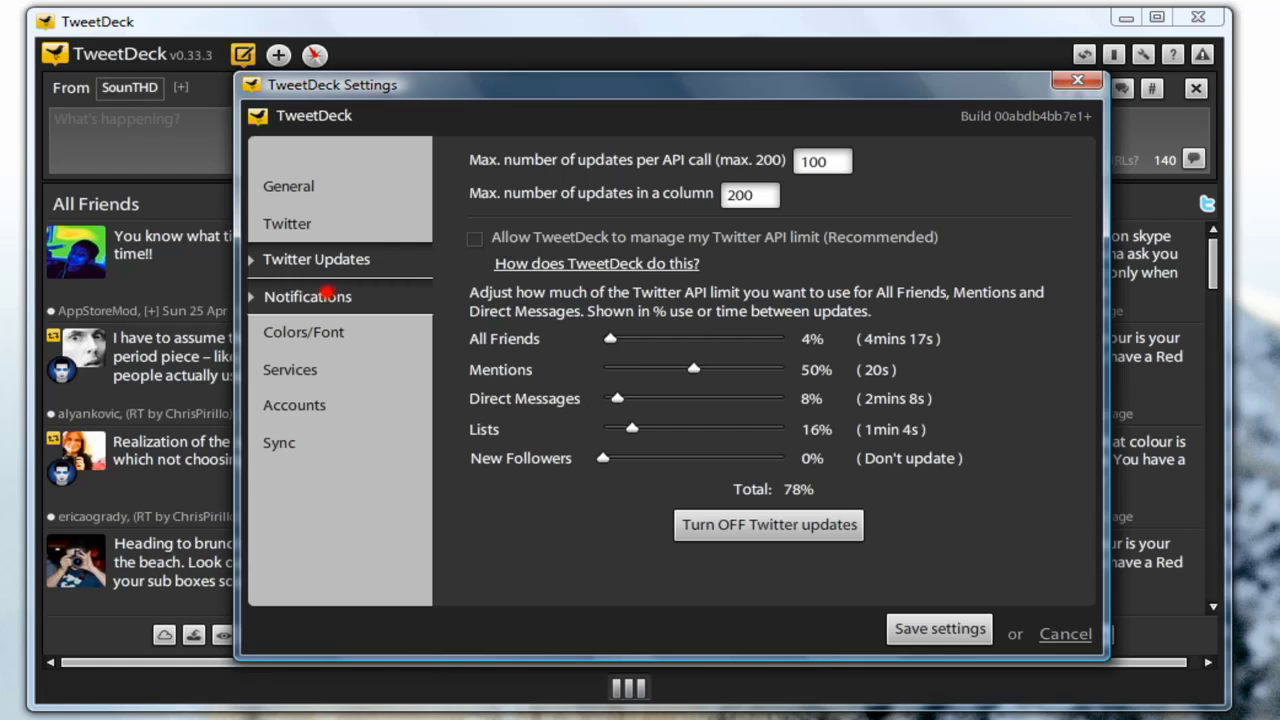
# - Show the Notifications settings: summary windows on, detail windows off, sound at 100%
pyautogui.click(330, 294)
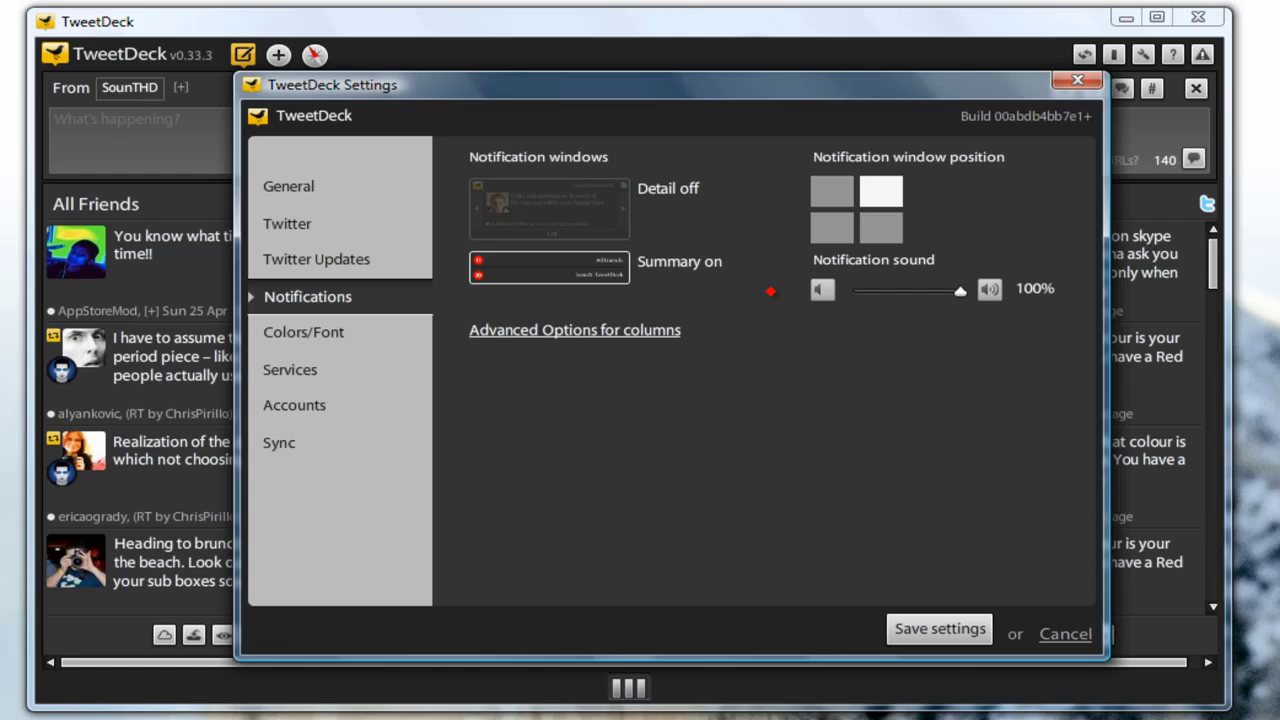
# - Review the Colors/Font and Services settings, ending on the Accounts page
pyautogui.click(358, 335)
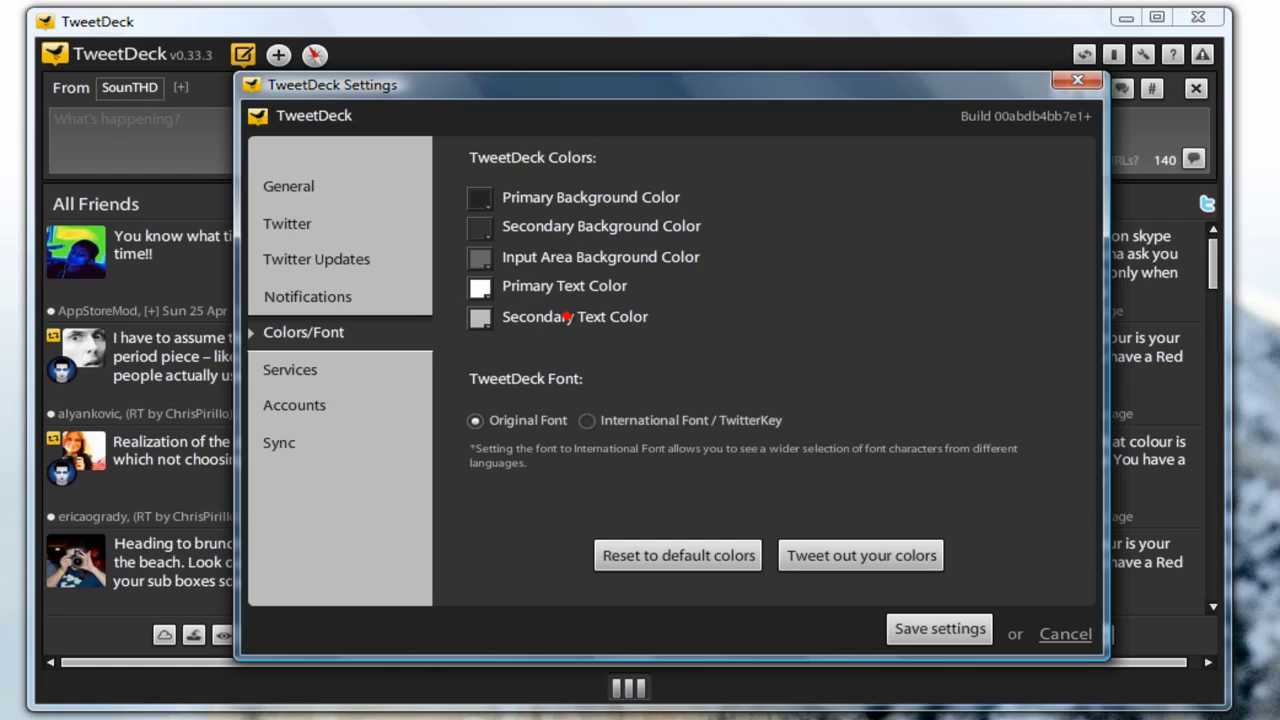
pyautogui.click(314, 368)
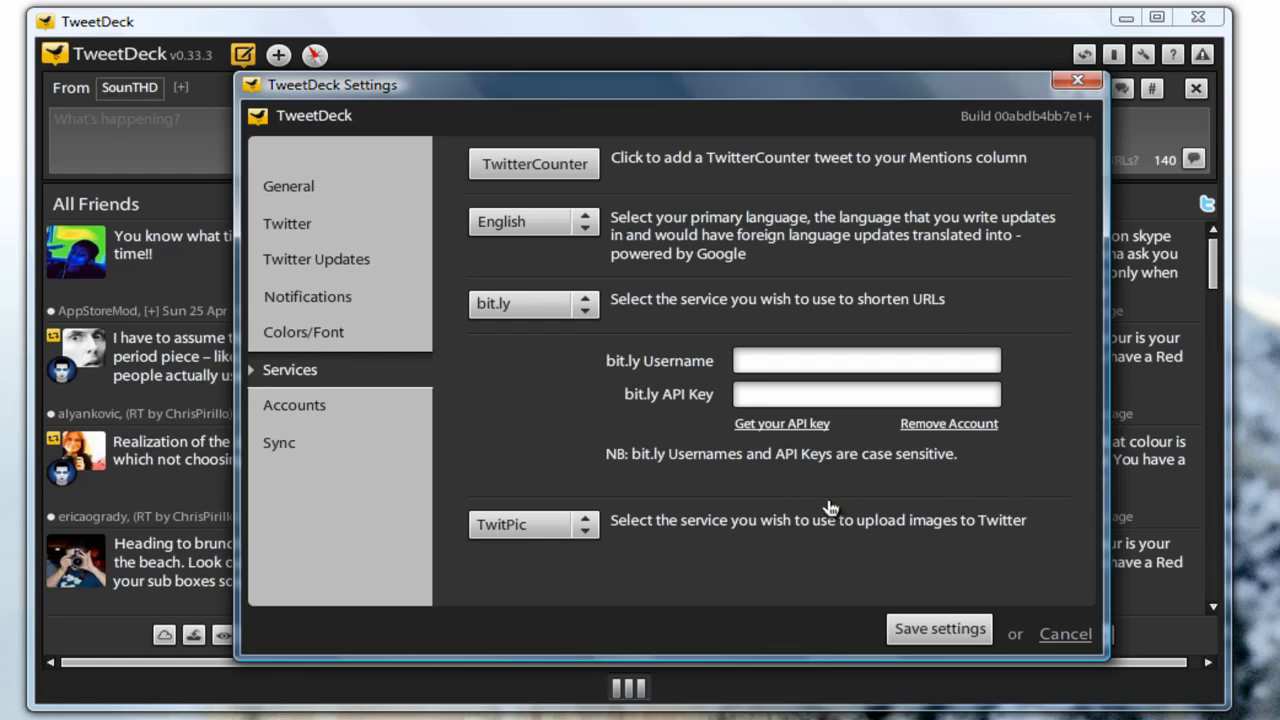
pyautogui.click(323, 405)
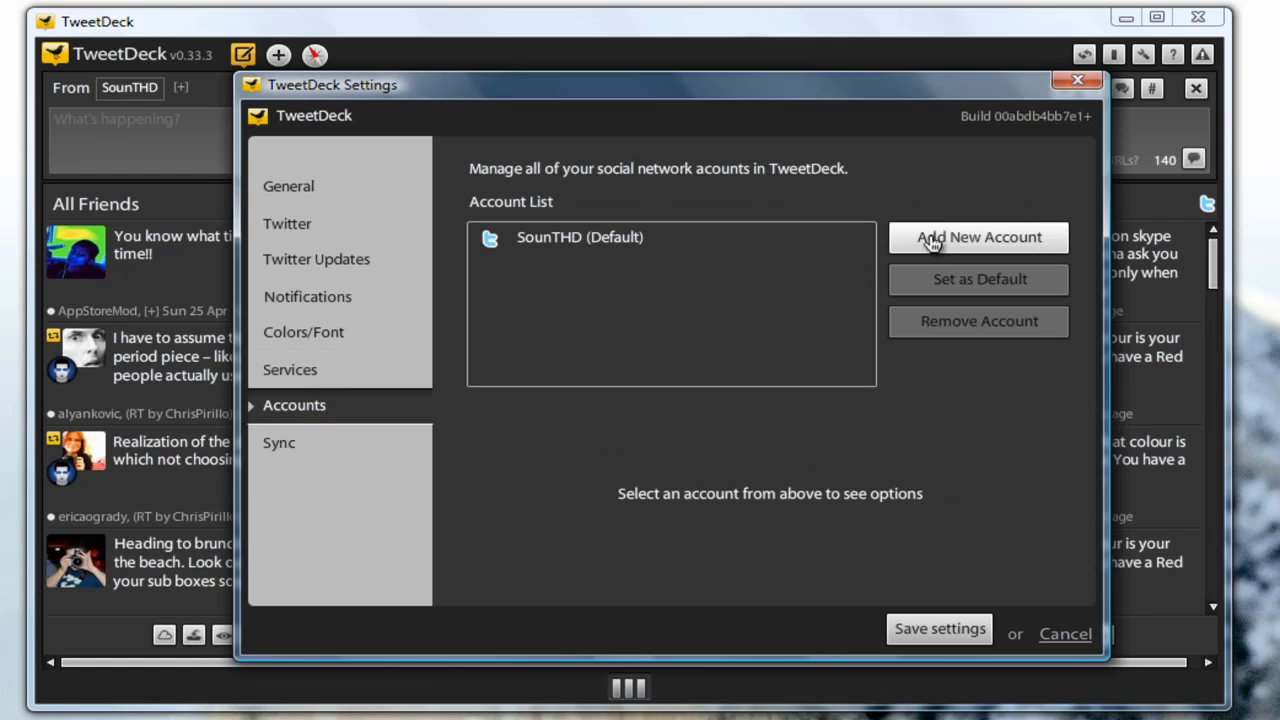
# - Choose Add New Account to list Twitter, Facebook, MySpace and LinkedIn options
pyautogui.click(940, 237)
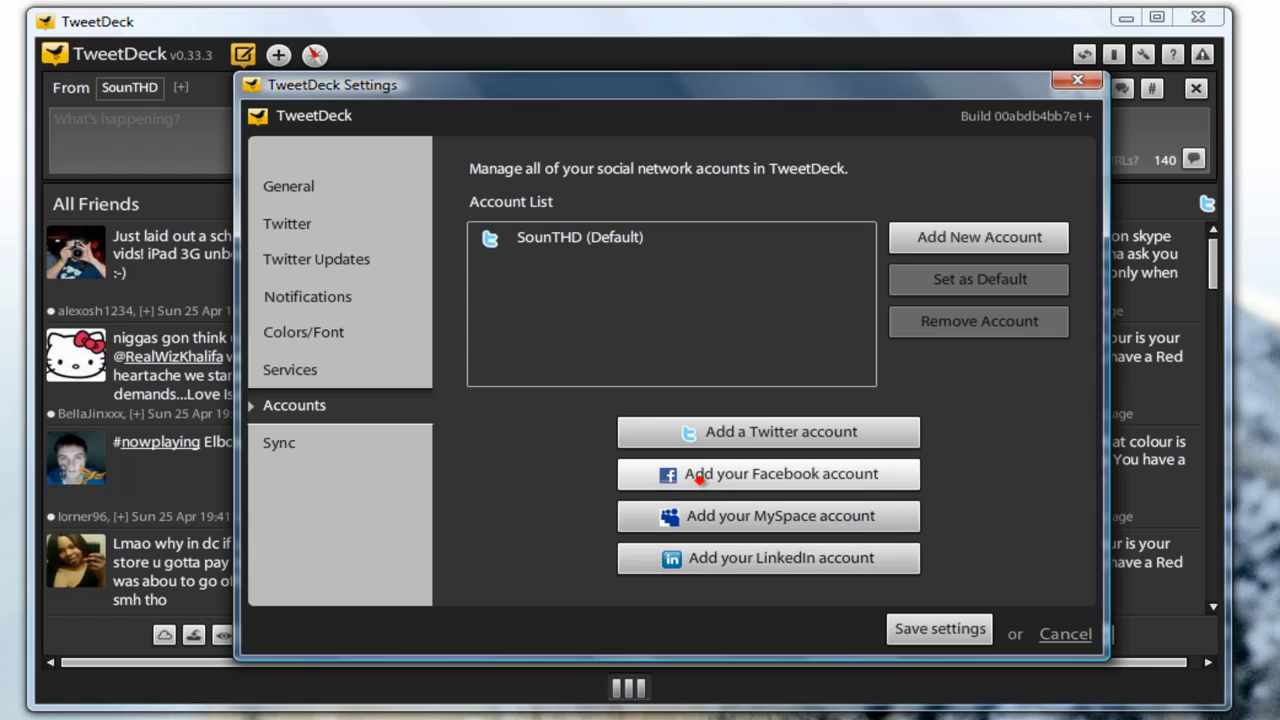
# - Log in with the Facebook account's e-mail and password and connect it to TweetDeck
pyautogui.click(697, 475)
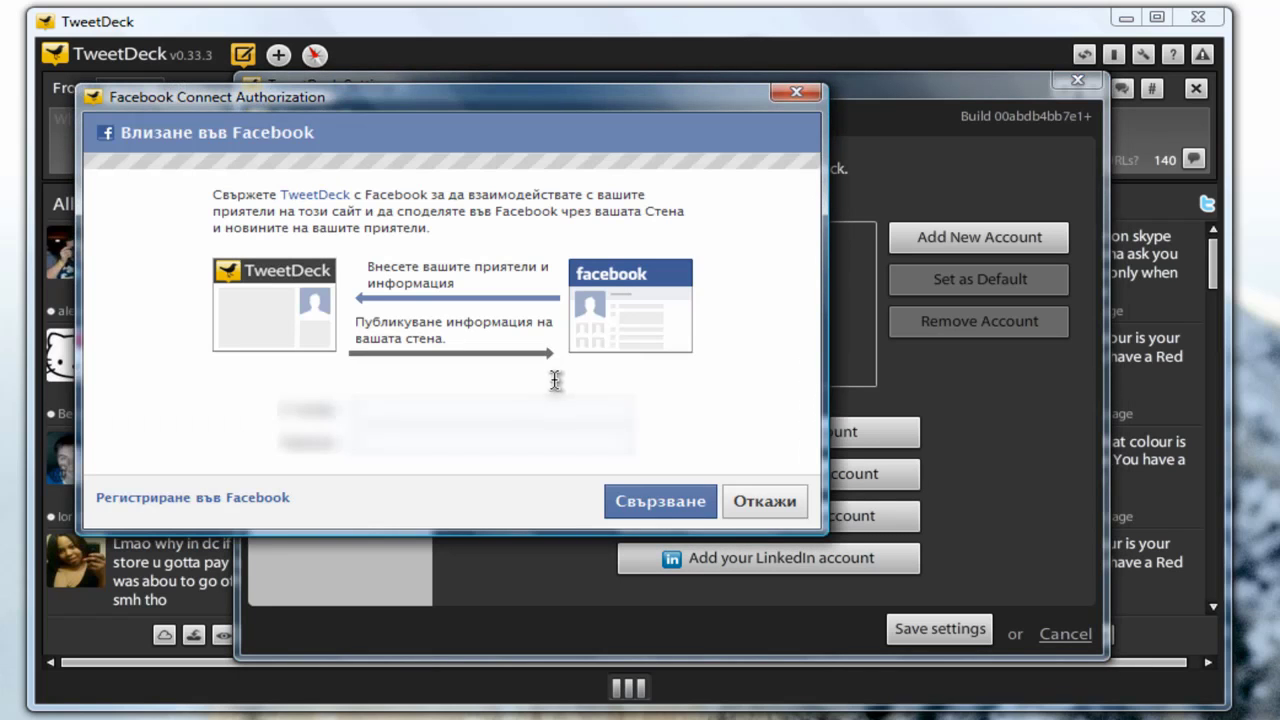
pyautogui.click(440, 408)
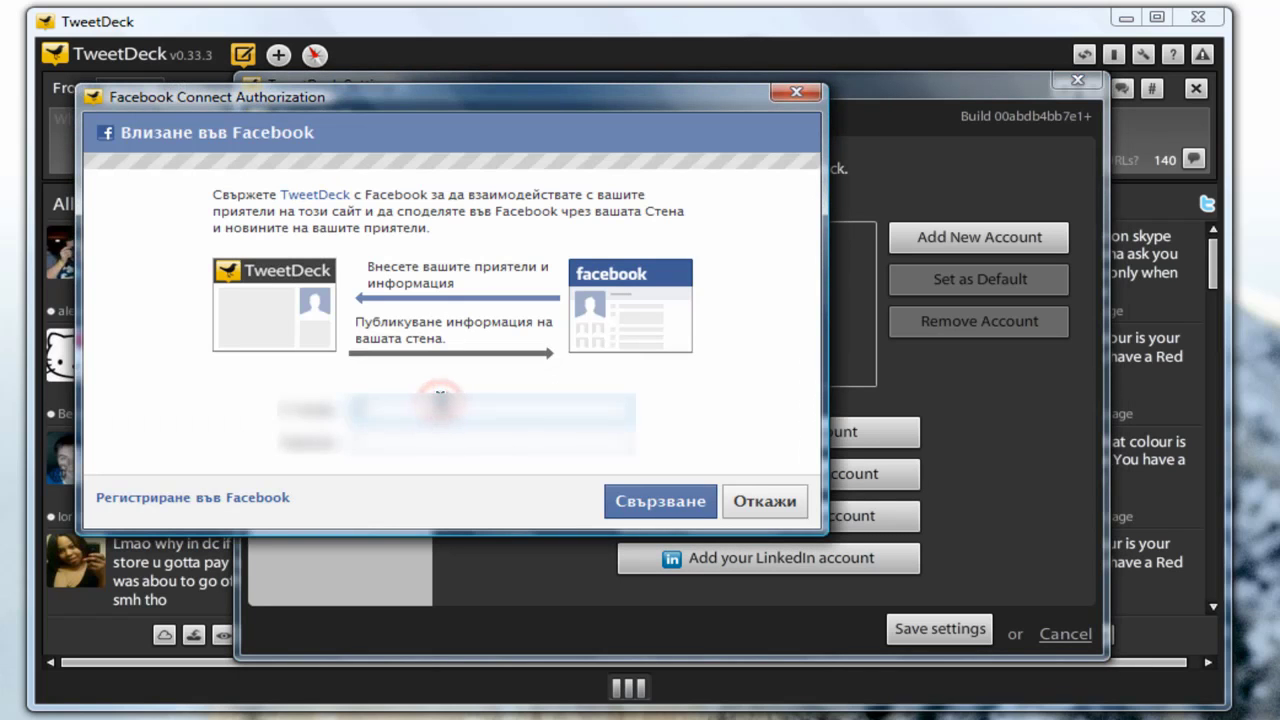
pyautogui.write('user')
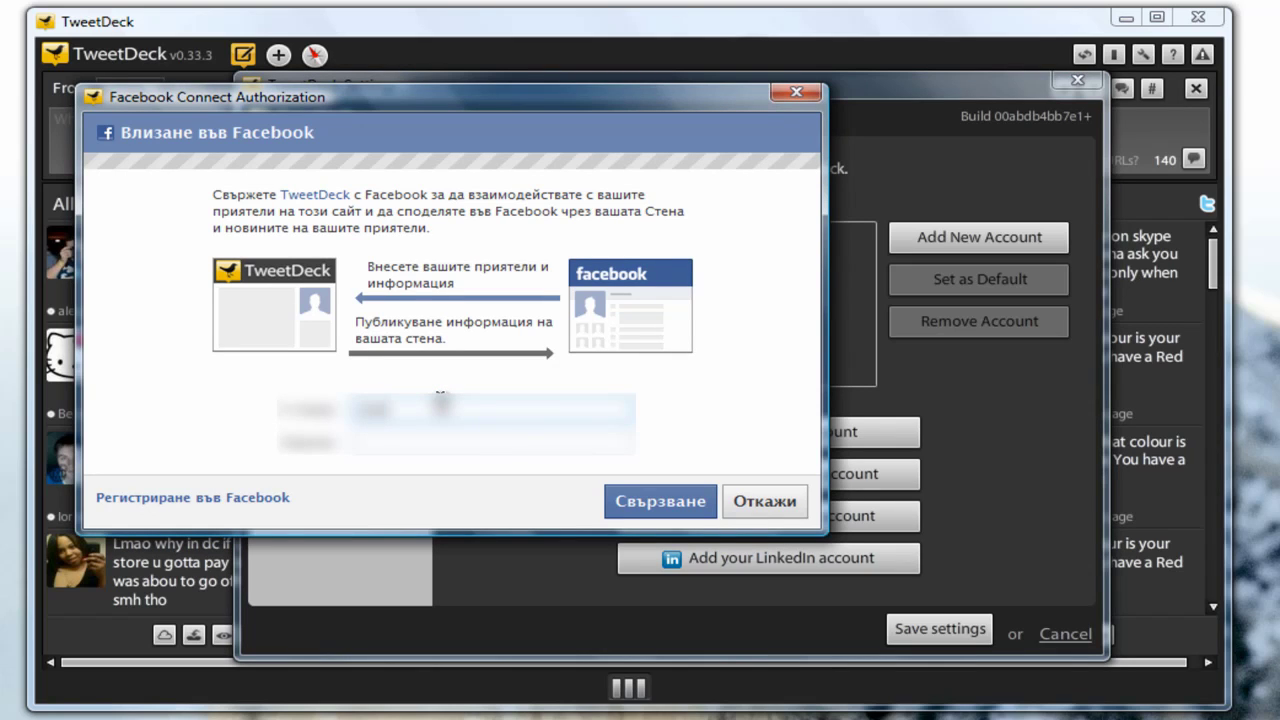
pyautogui.write('@gmail')
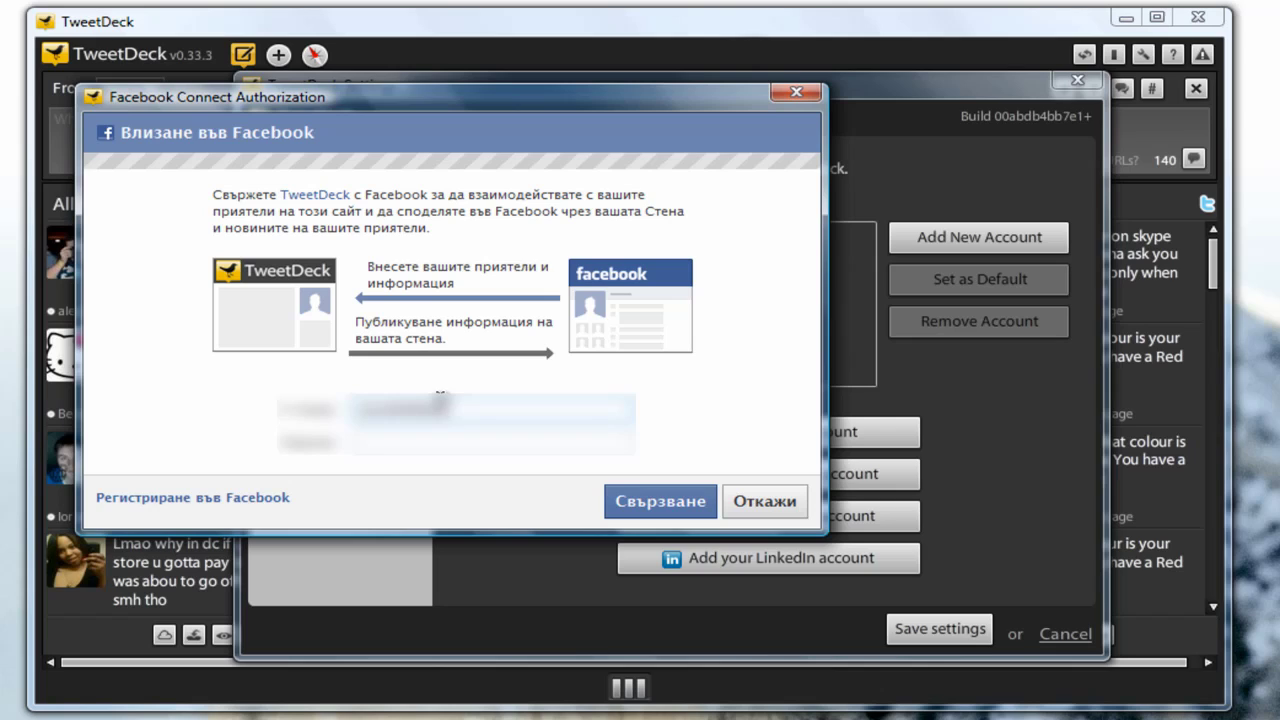
pyautogui.write('.com')
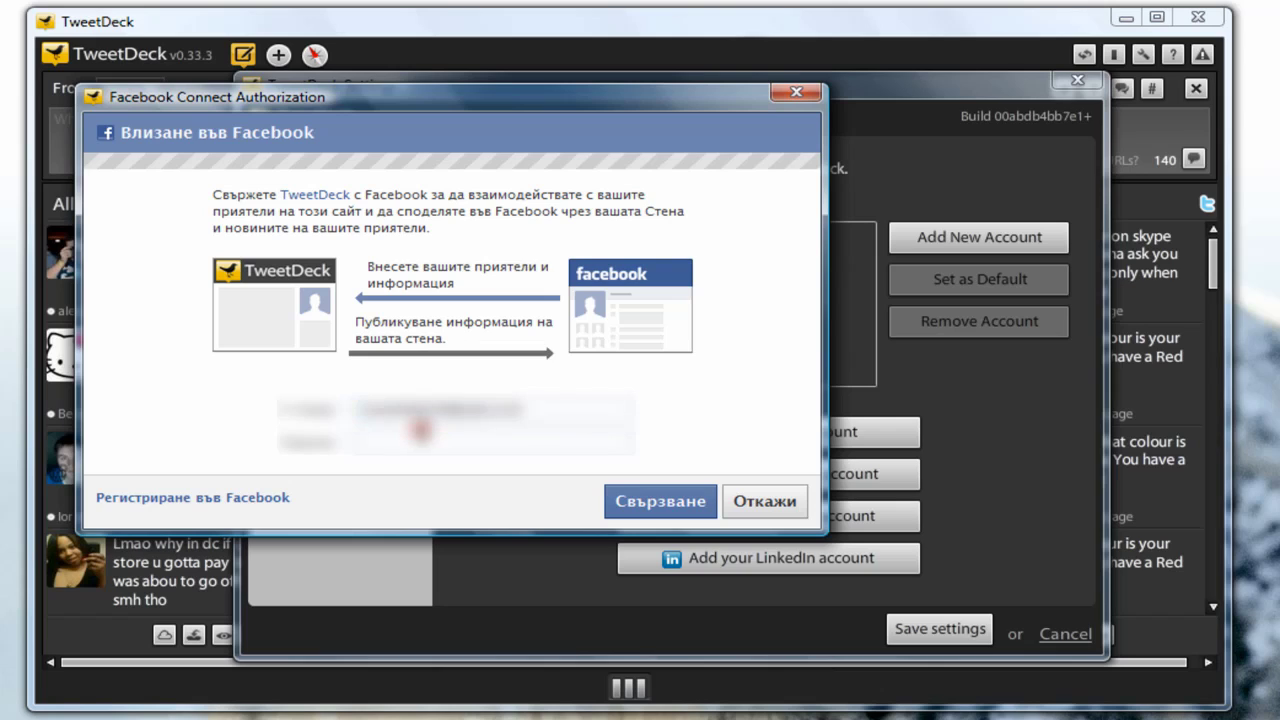
pyautogui.click(396, 440)
pyautogui.write('*')
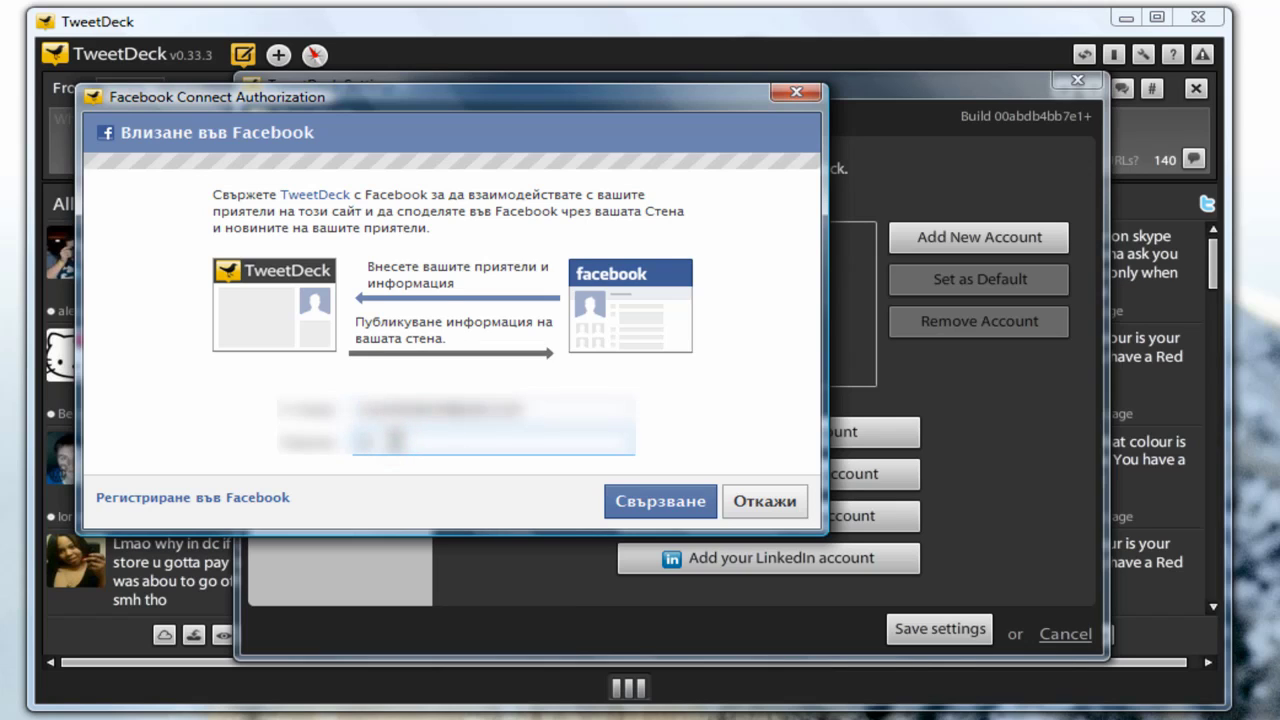
pyautogui.write('*******')
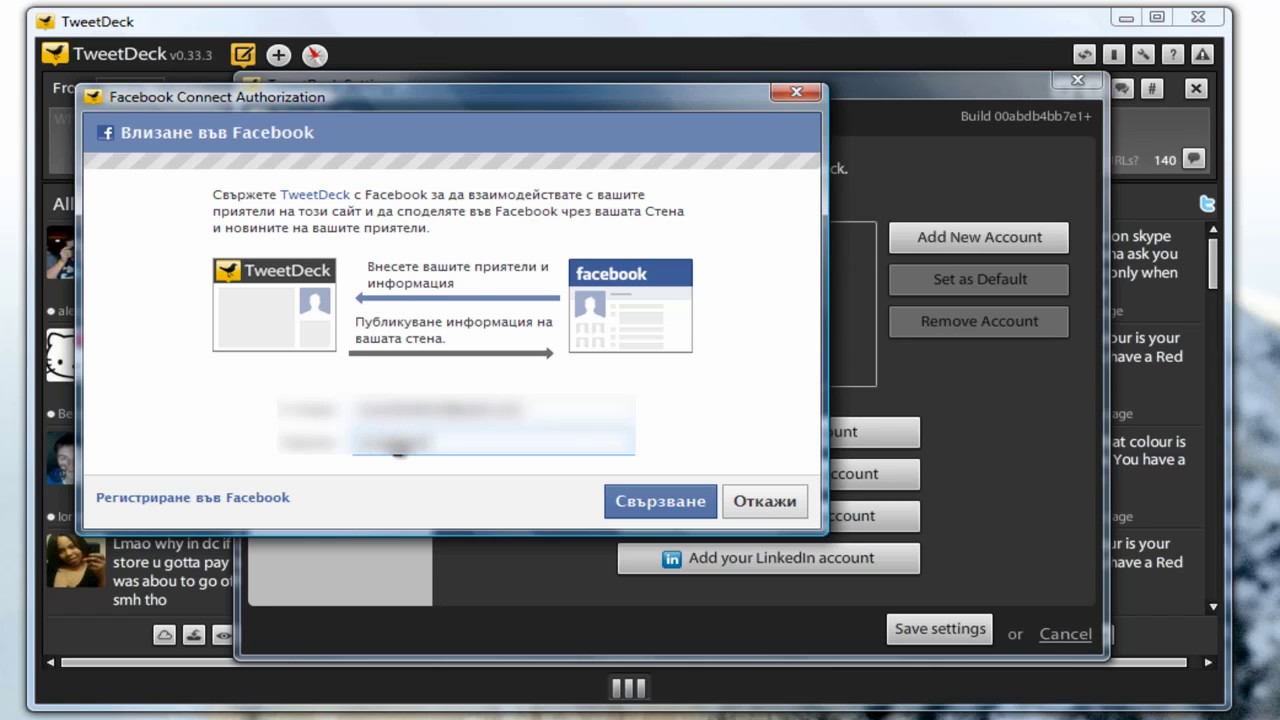
pyautogui.click(628, 494)
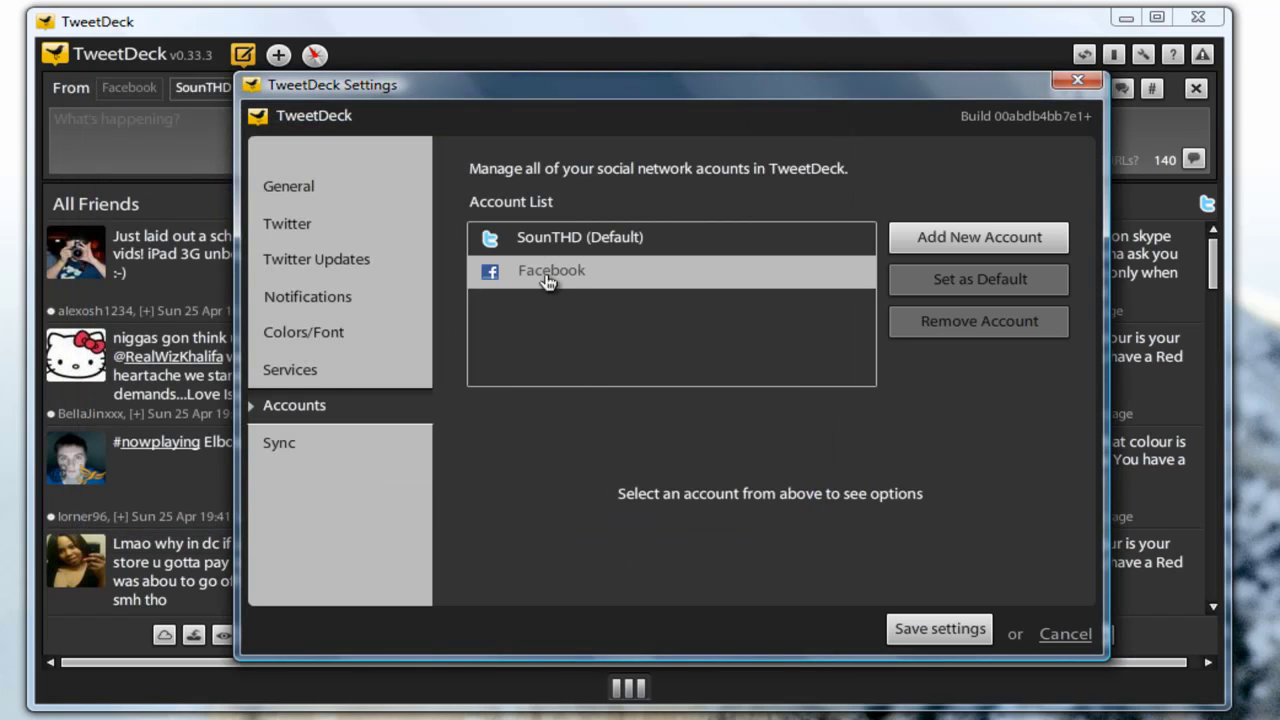
# - Review the Facebook account's options and Sync page, then save the settings
pyautogui.click(574, 271)
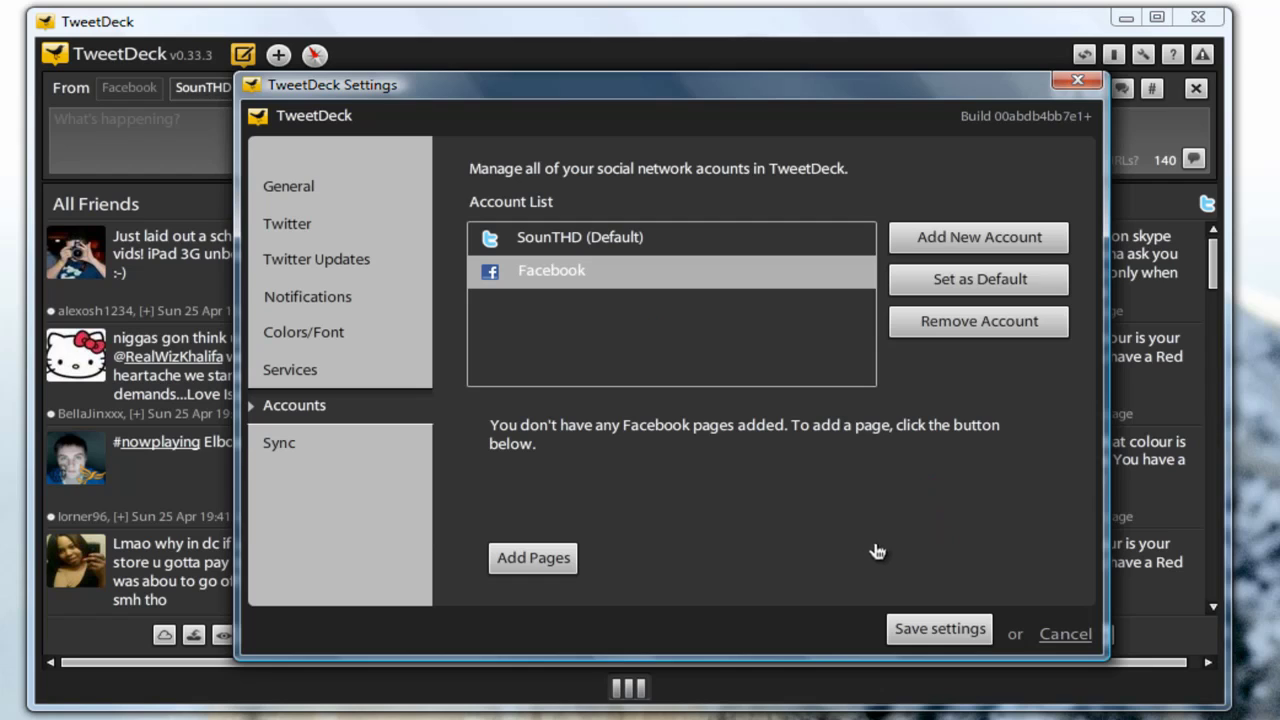
pyautogui.click(321, 443)
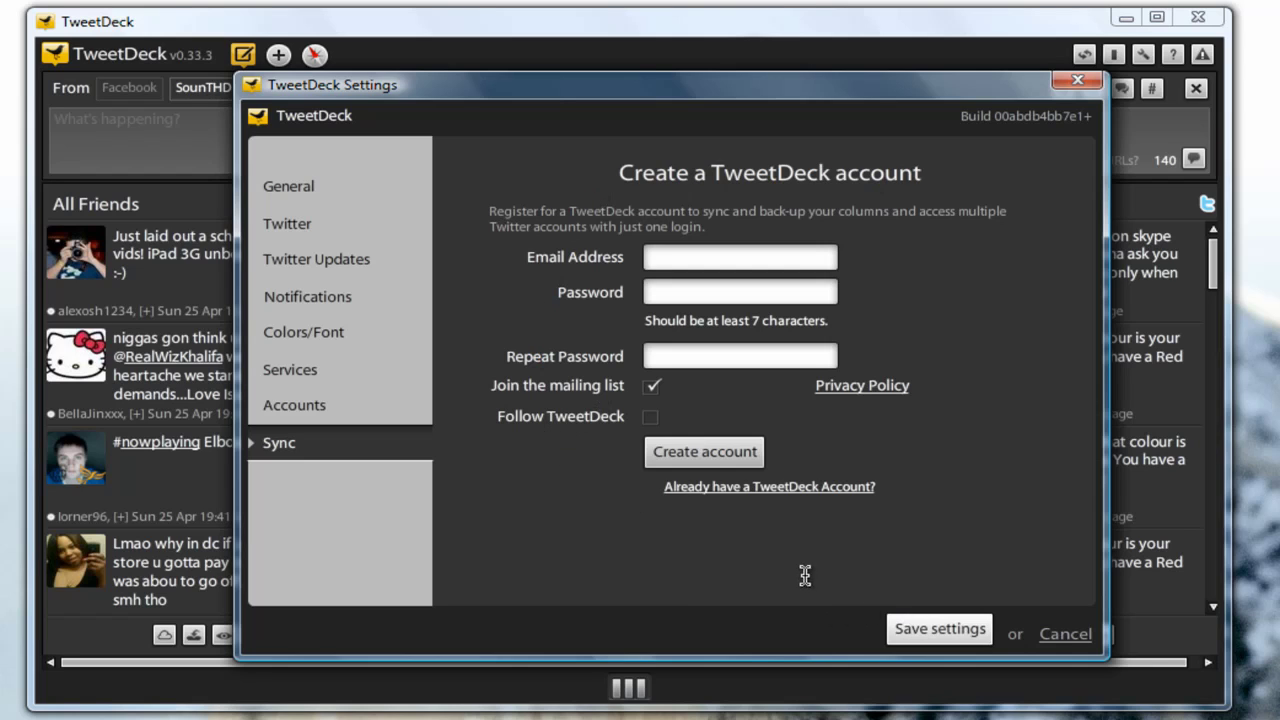
pyautogui.click(914, 630)
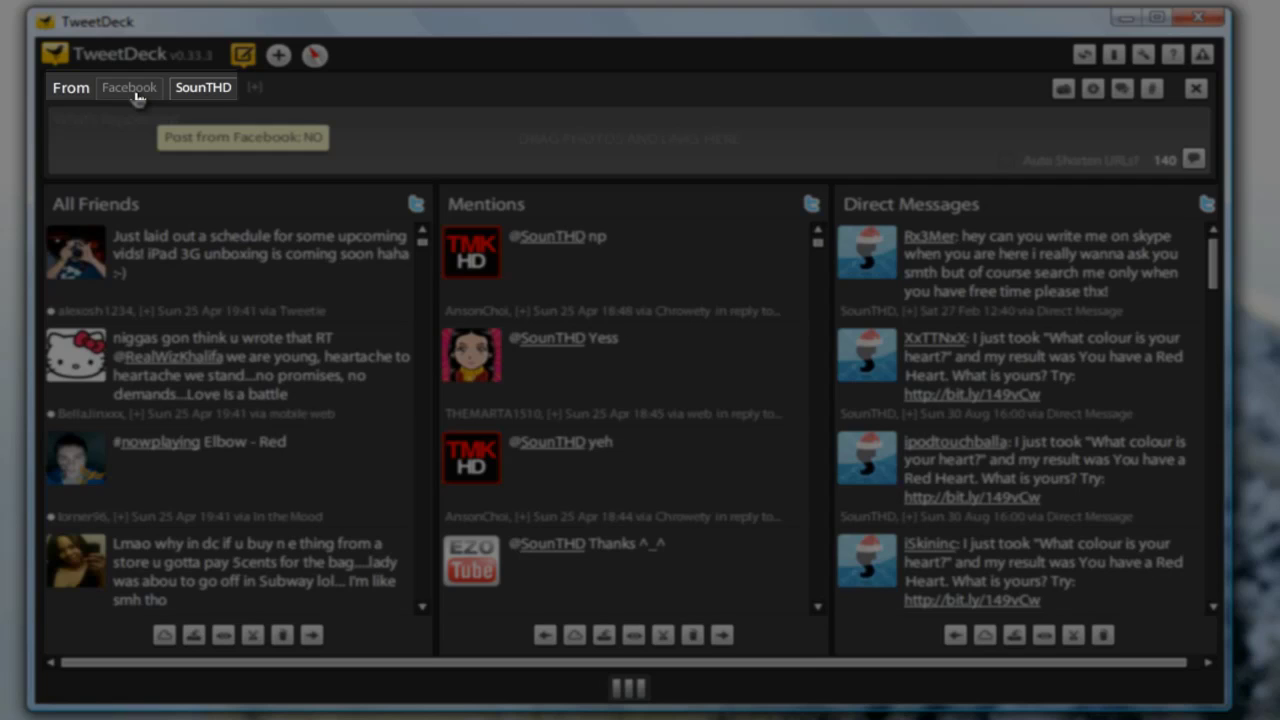
# - Toggle the Facebook and Twitter buttons in the From bar so both post new updates
pyautogui.click(135, 91)
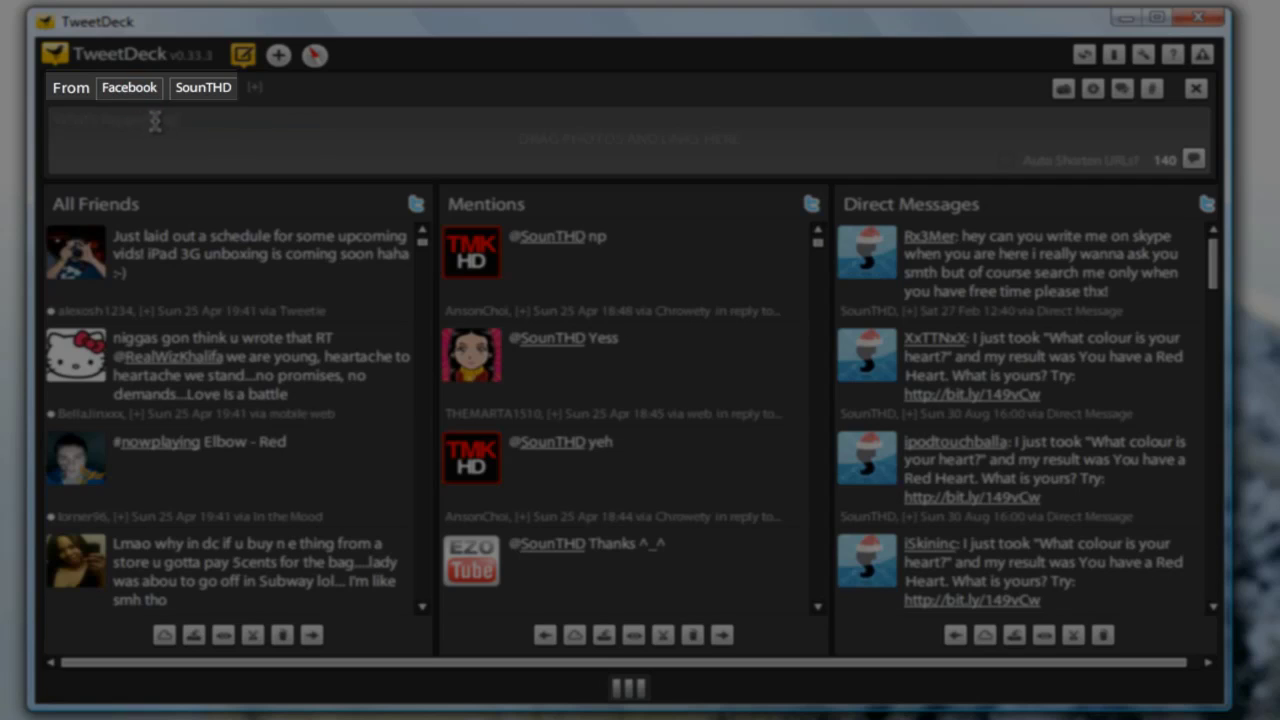
pyautogui.click(191, 123)
pyautogui.click(129, 87)
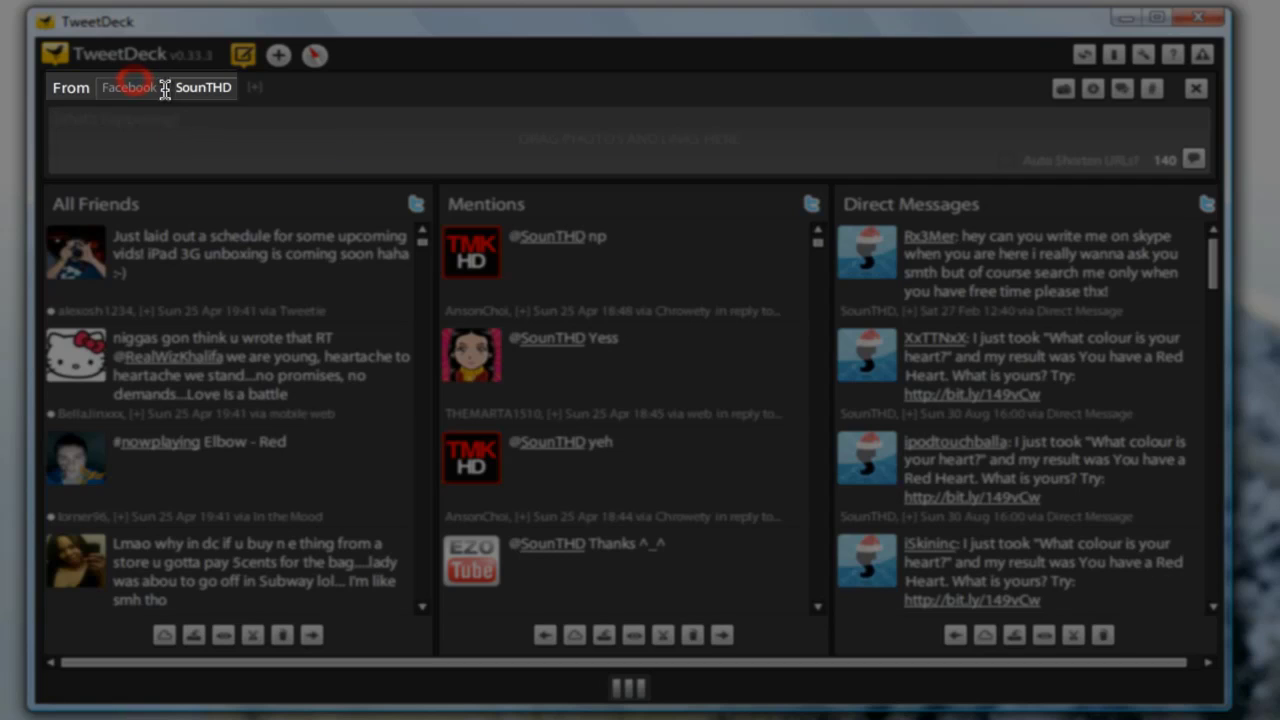
pyautogui.click(196, 87)
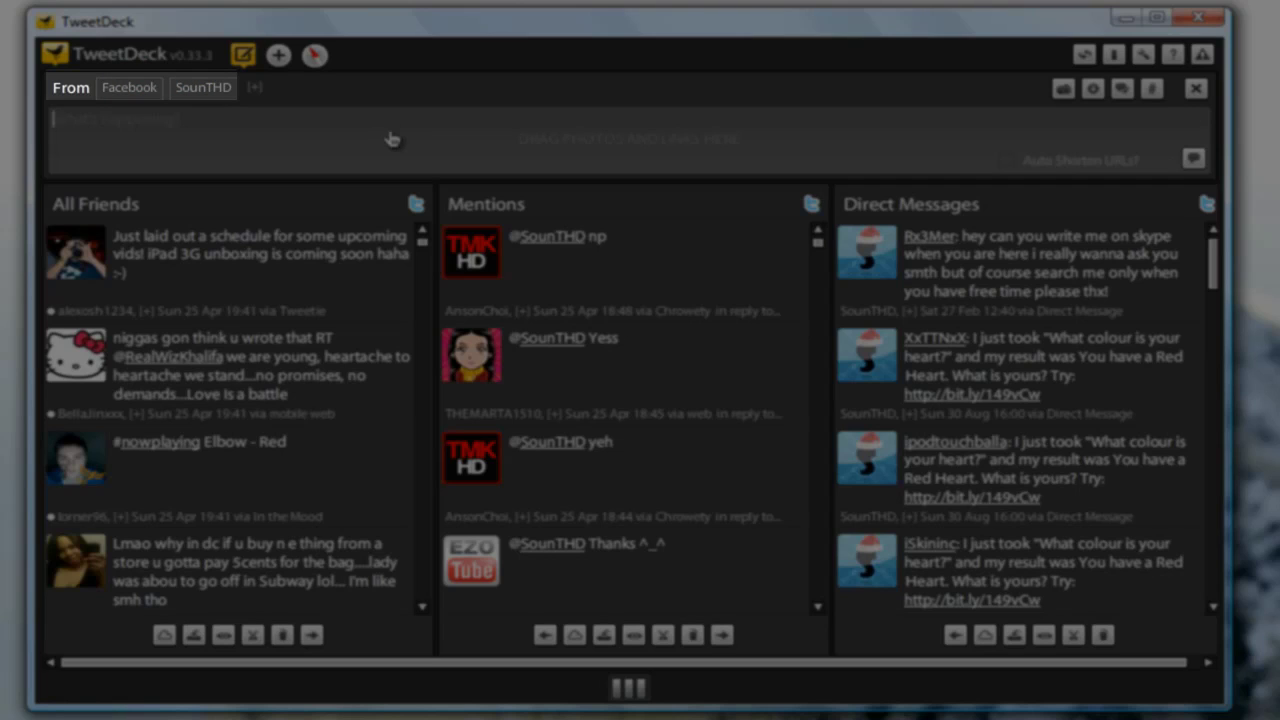
pyautogui.click(206, 87)
pyautogui.click(128, 88)
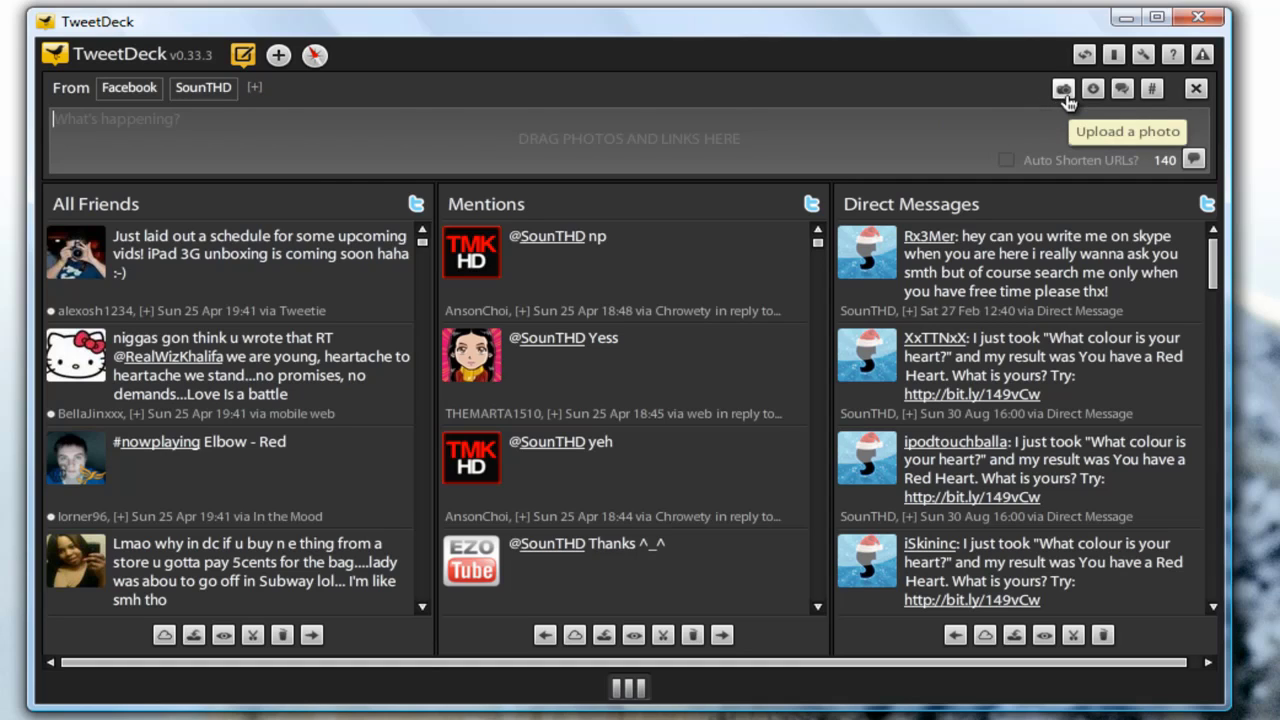
# - Check the recent hashtags list and the 140-character counter, then widen the window slightly
pyautogui.click(1153, 90)
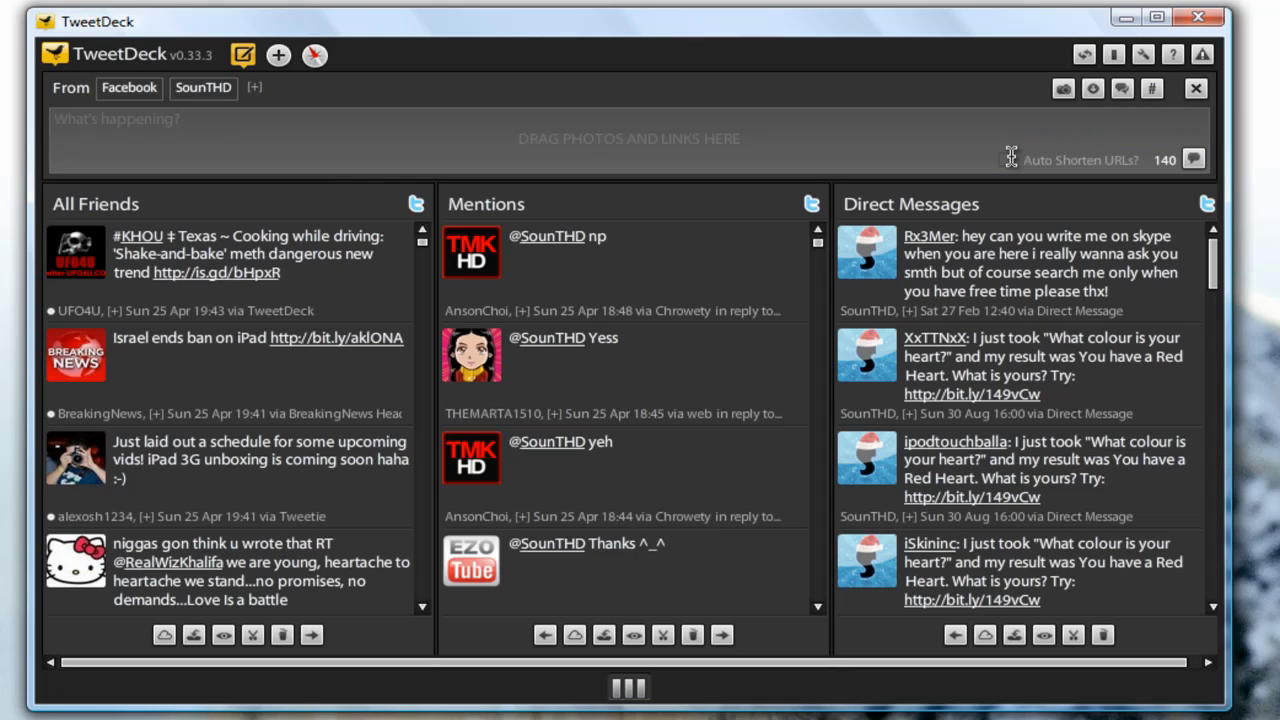
pyautogui.click(923, 140)
pyautogui.click(1150, 159)
pyautogui.click(1232, 118)
pyautogui.moveTo(1232, 118); pyautogui.dragTo(1245, 120)
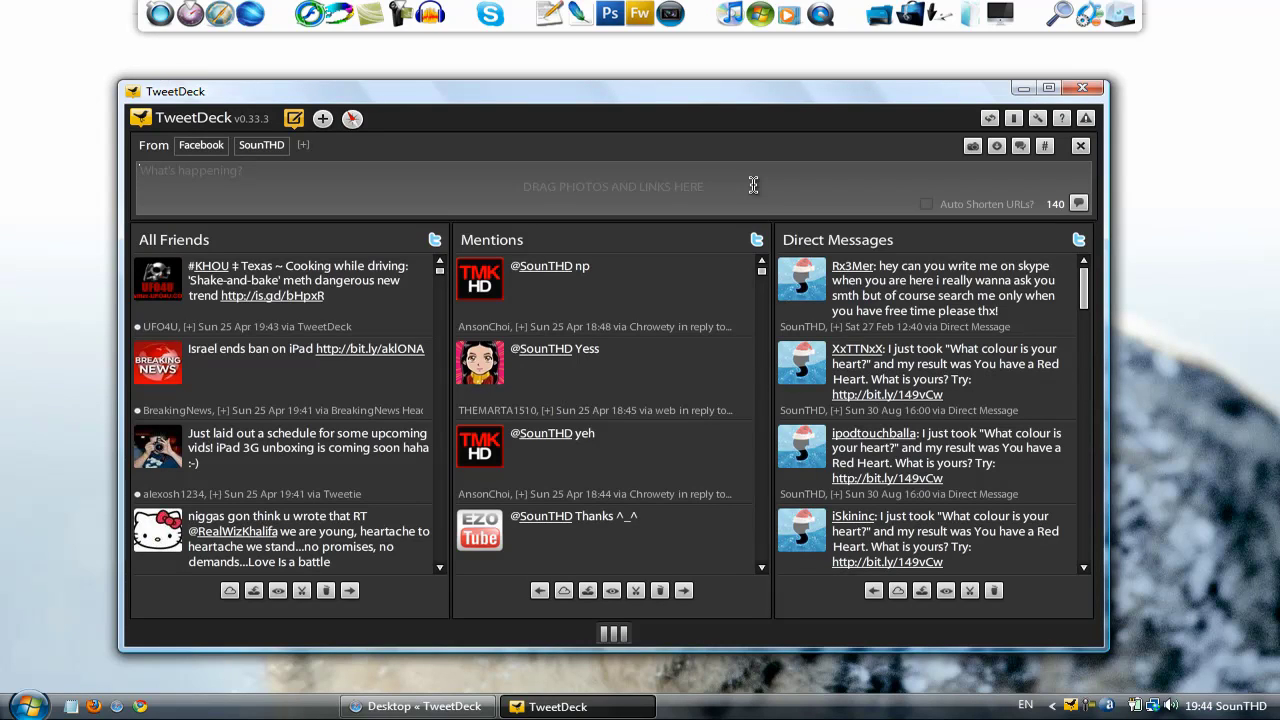
pyautogui.click(753, 185)
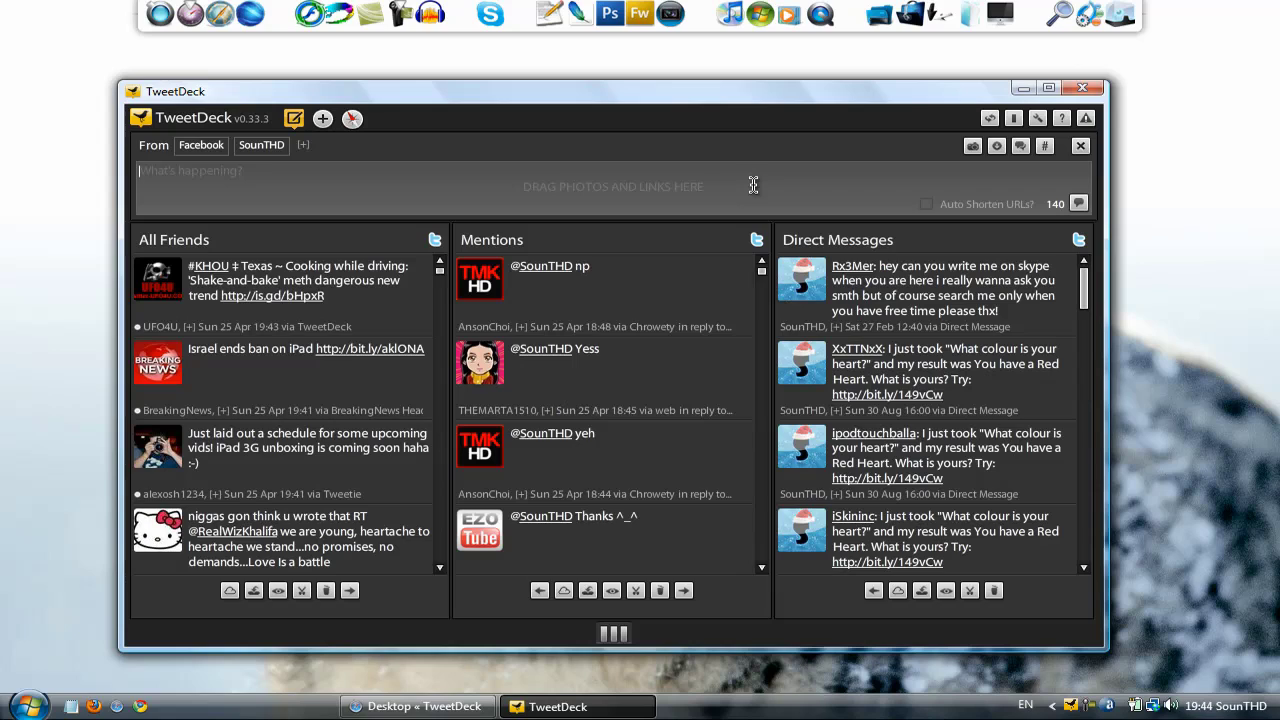